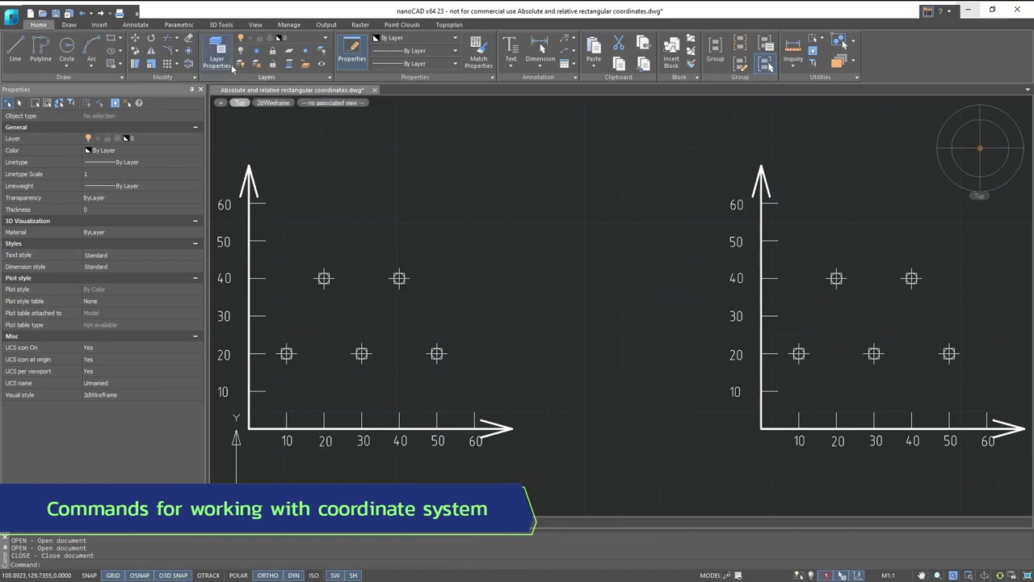
# Place the UCS origin at the corner of the left axes using UCS by Point
pyautogui.click(252, 25)
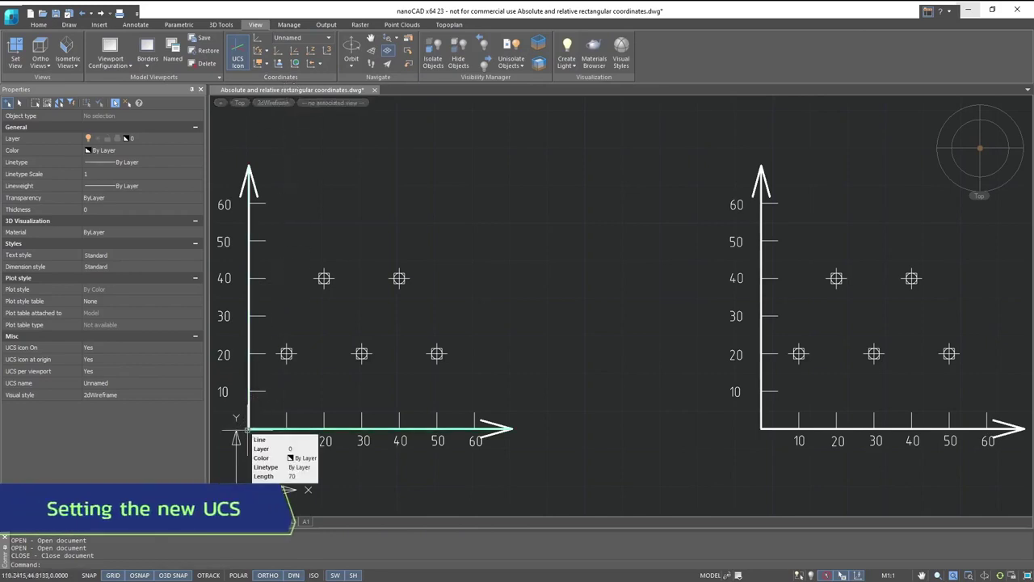
pyautogui.click(280, 50)
pyautogui.click(248, 428)
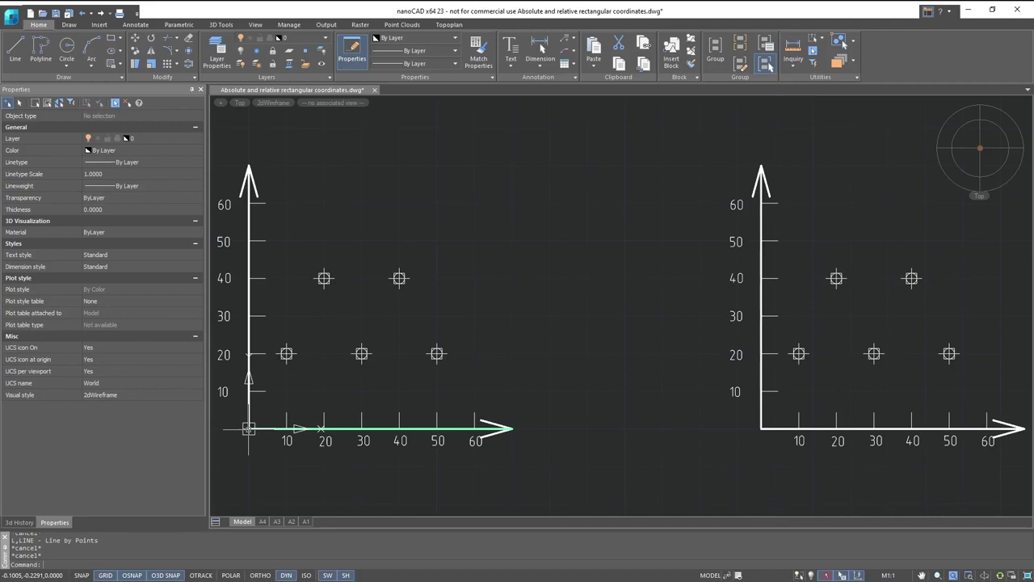
pyautogui.click(15, 50)
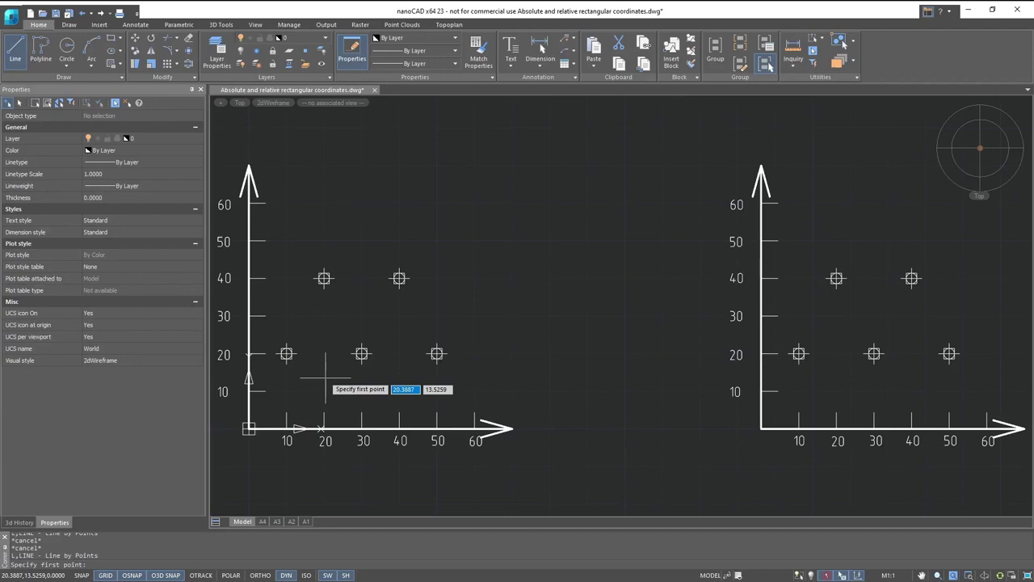
pyautogui.write('10')
pyautogui.press('Tab')
pyautogui.write('20')
pyautogui.press('Return')
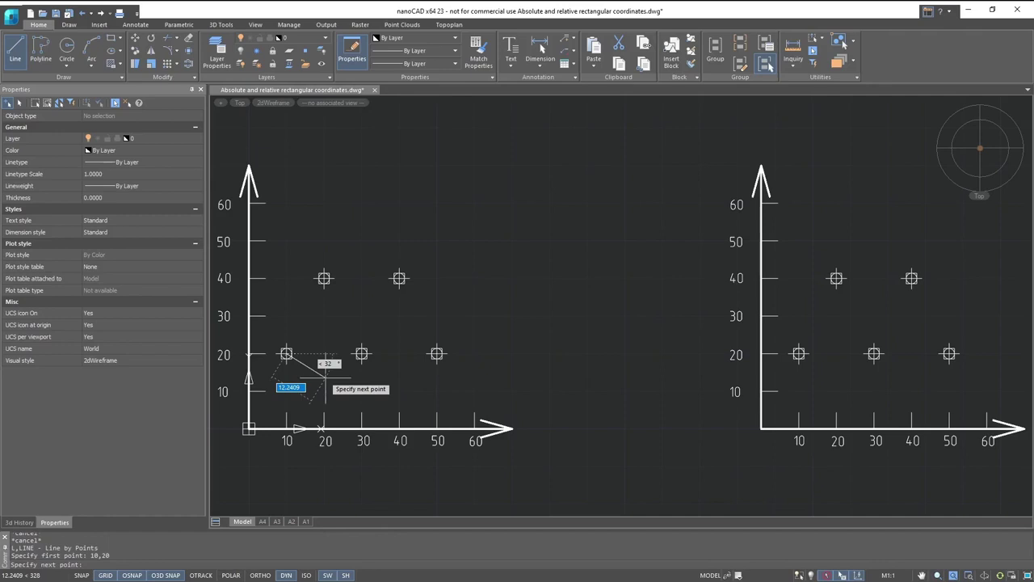
pyautogui.write('20,40')
pyautogui.press('Return')
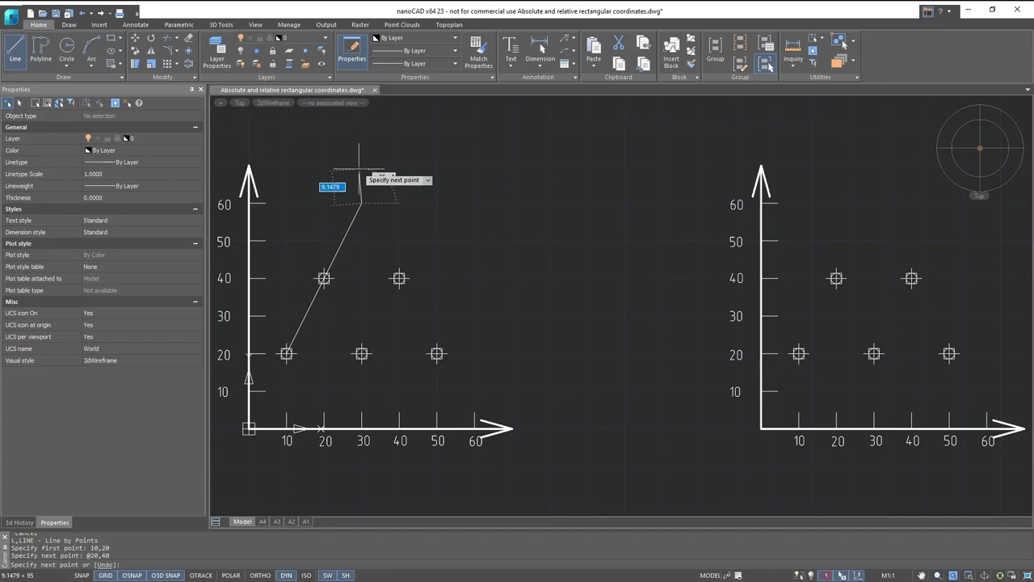
pyautogui.press('Escape')
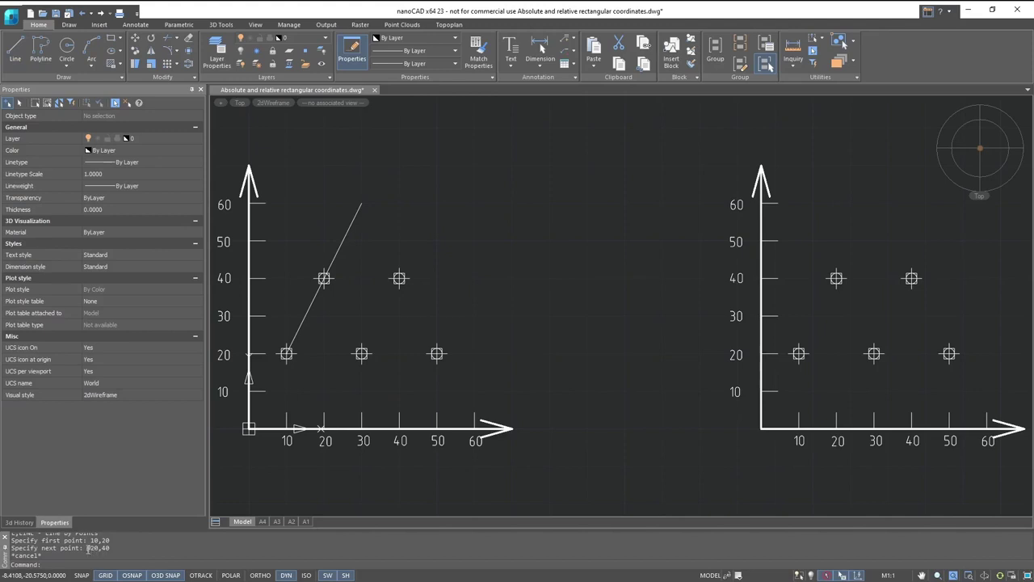
pyautogui.moveTo(87, 548); pyautogui.dragTo(91, 548)
pyautogui.hotkey('ctrl', 'z')
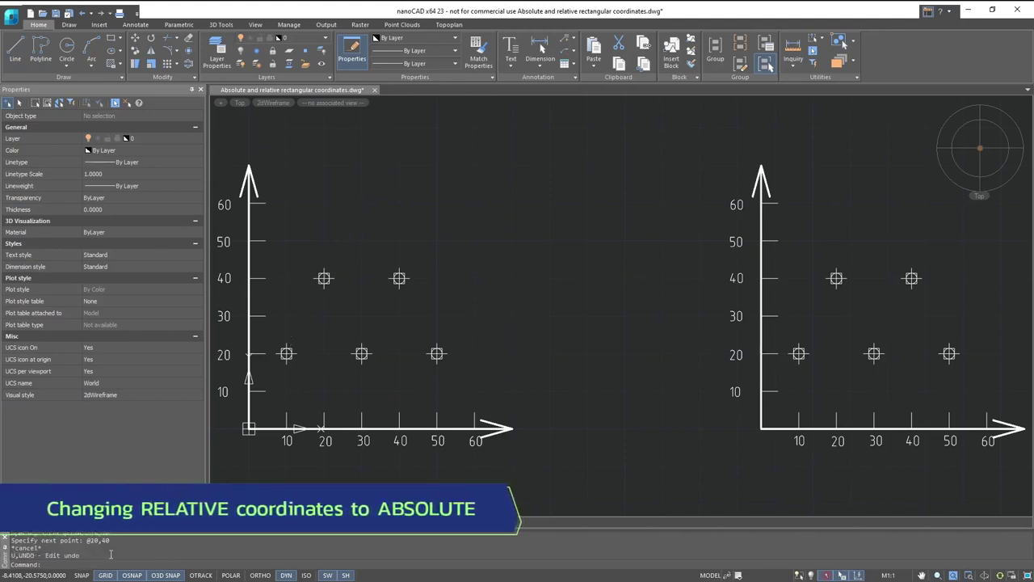
# In Options, set Dynamic Input pointer input to 'Use absolute format' and apply it
pyautogui.click(16, 22)
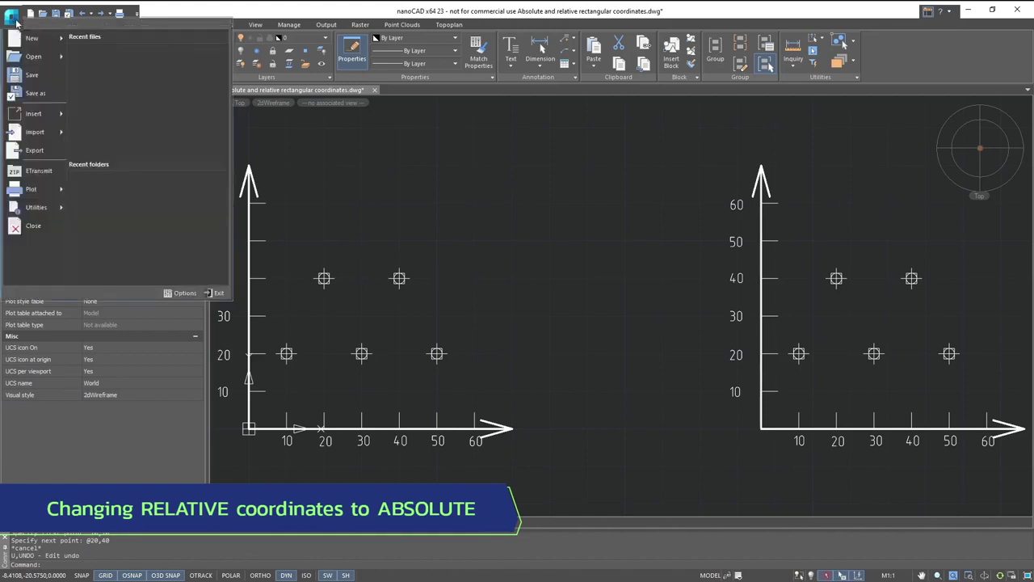
pyautogui.click(165, 296)
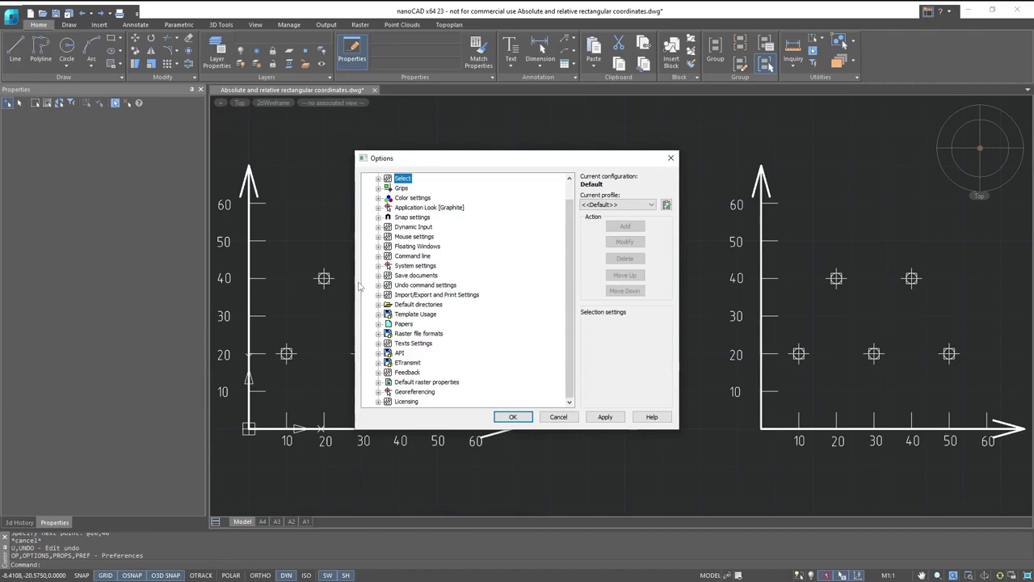
pyautogui.click(379, 227)
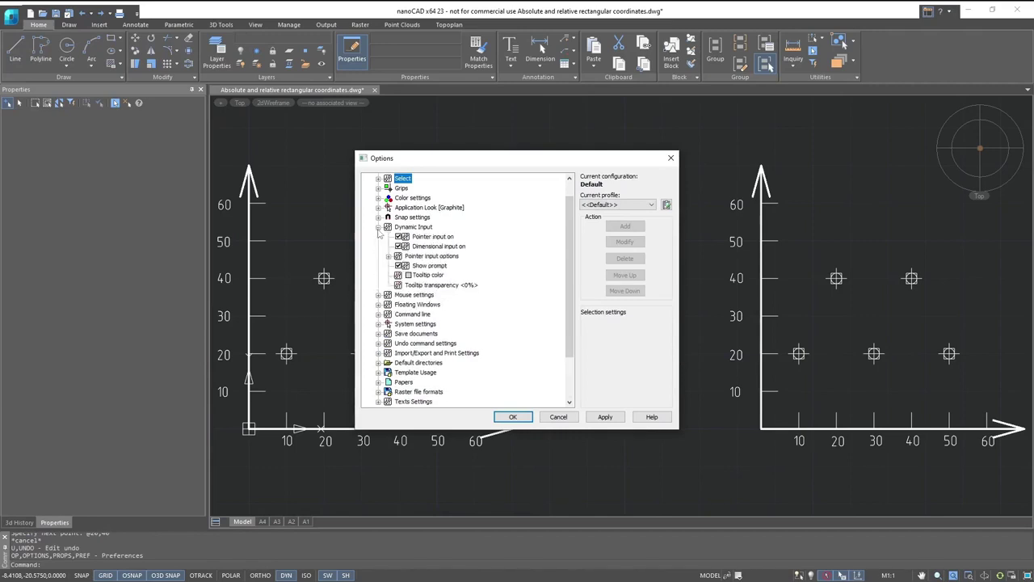
pyautogui.click(389, 256)
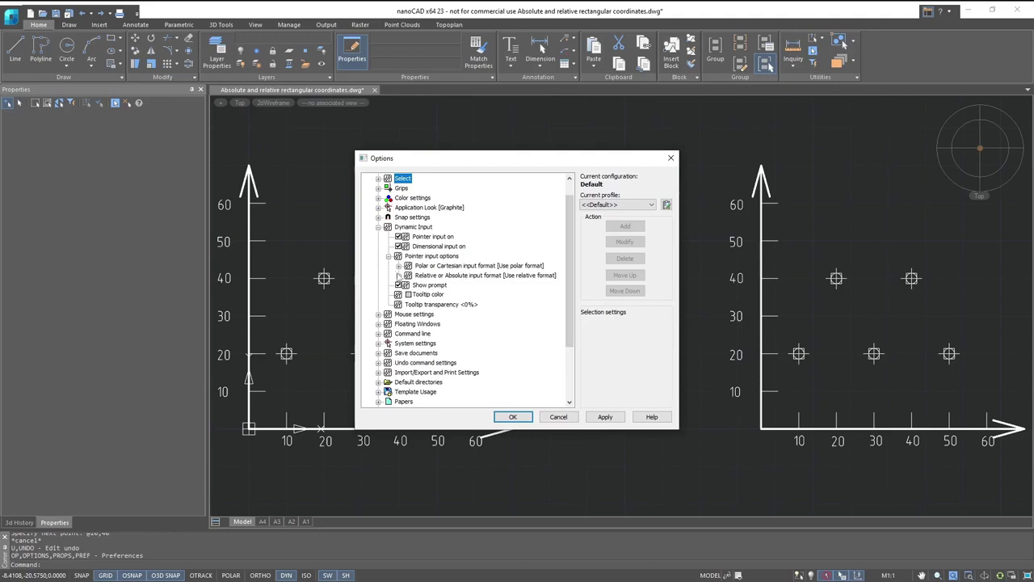
pyautogui.click(398, 275)
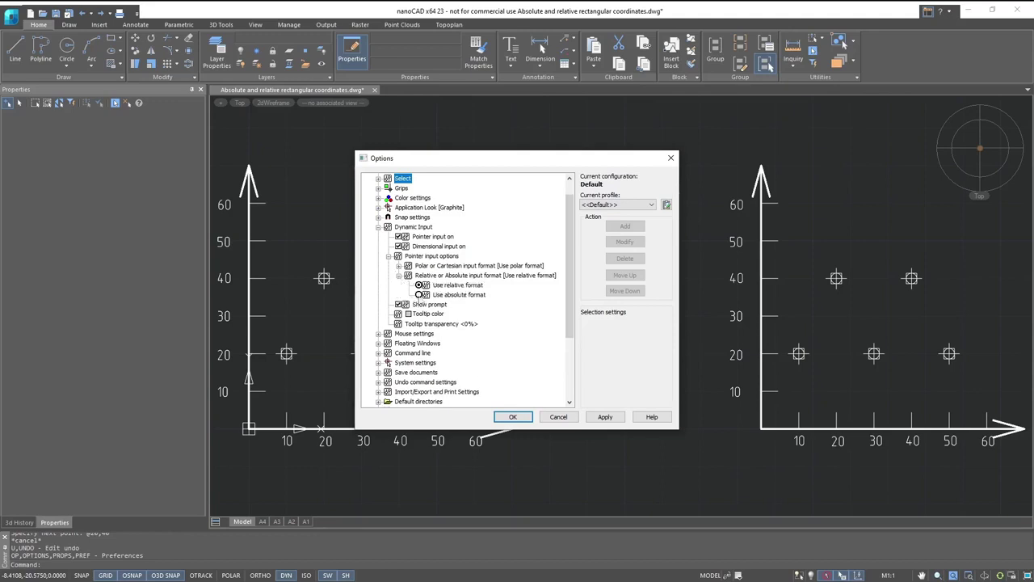
pyautogui.click(420, 296)
pyautogui.click(606, 417)
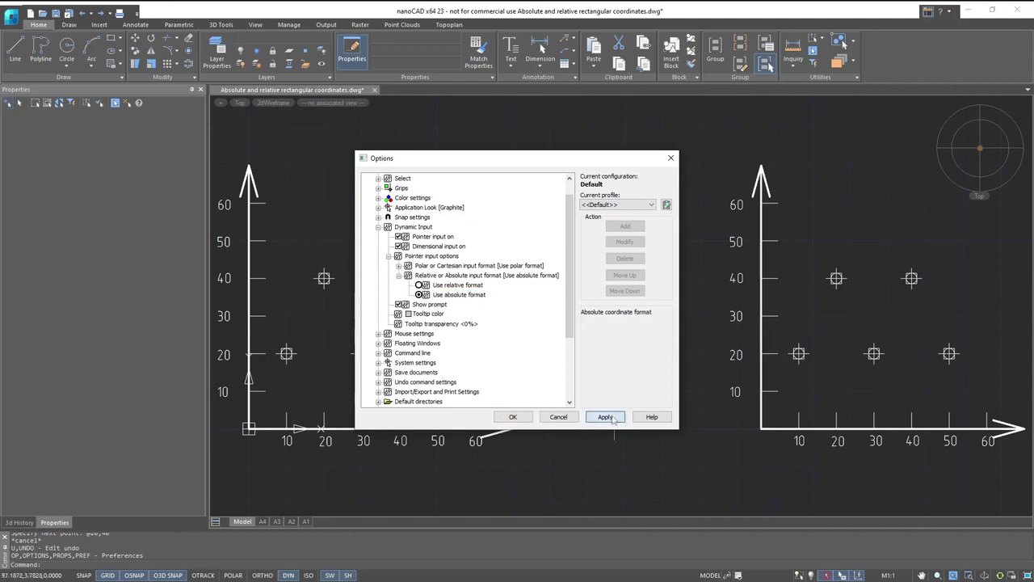
# Start a line at absolute point 10,20 and continue it to 20,40
pyautogui.click(512, 416)
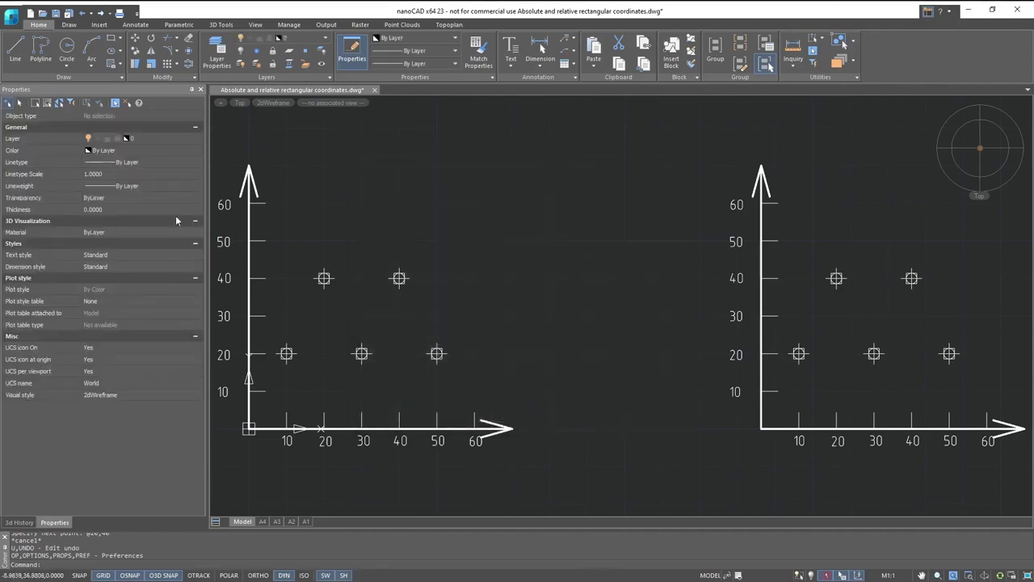
pyautogui.click(14, 56)
pyautogui.write('10')
pyautogui.press('Tab')
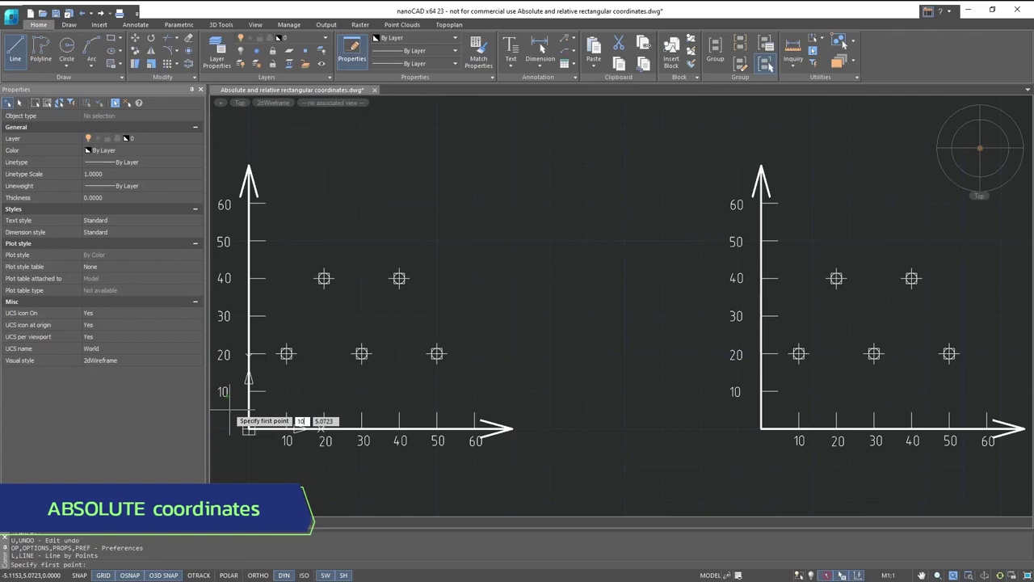
pyautogui.write('20')
pyautogui.press('Return')
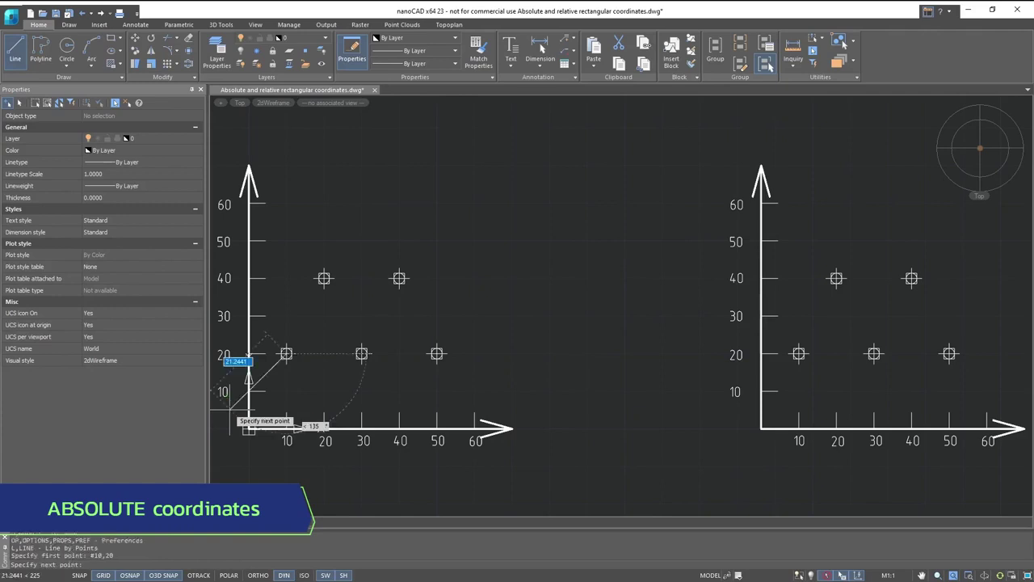
pyautogui.write('20,40')
pyautogui.press('Return')
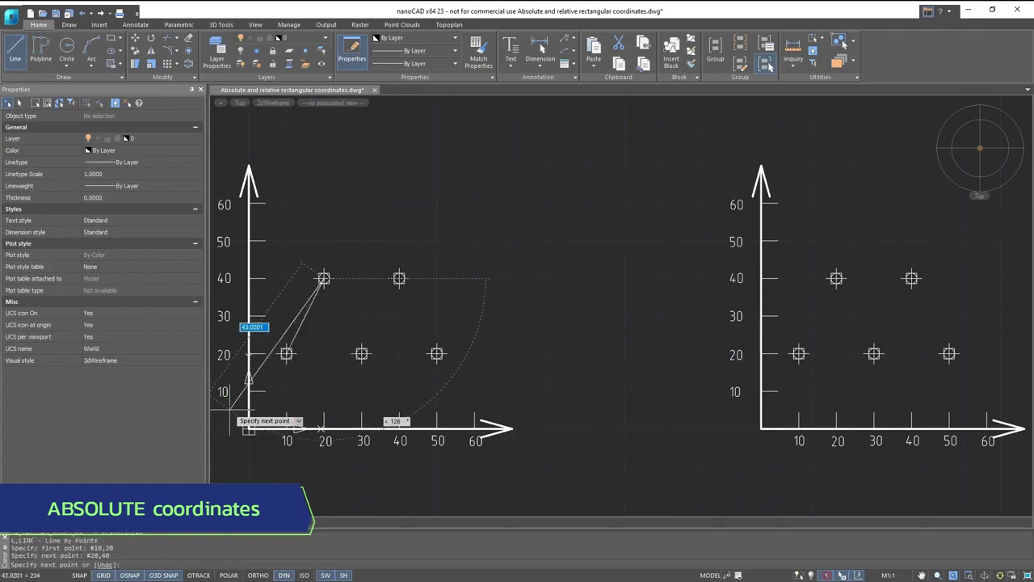
# Finish the line down to absolute point 30,20 and end the command
pyautogui.write('30')
pyautogui.press('Tab')
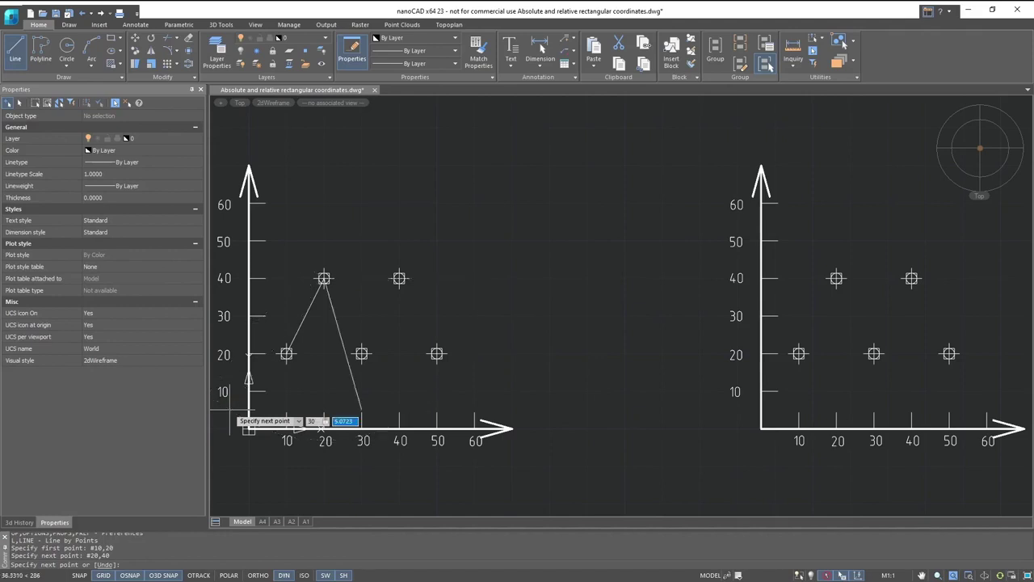
pyautogui.write('20')
pyautogui.press('Return')
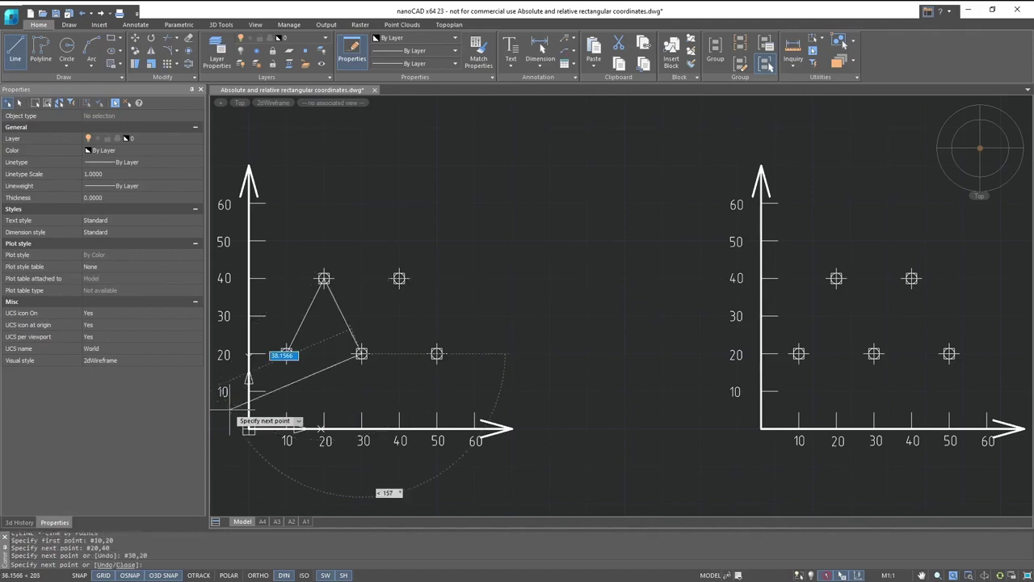
pyautogui.press('Escape')
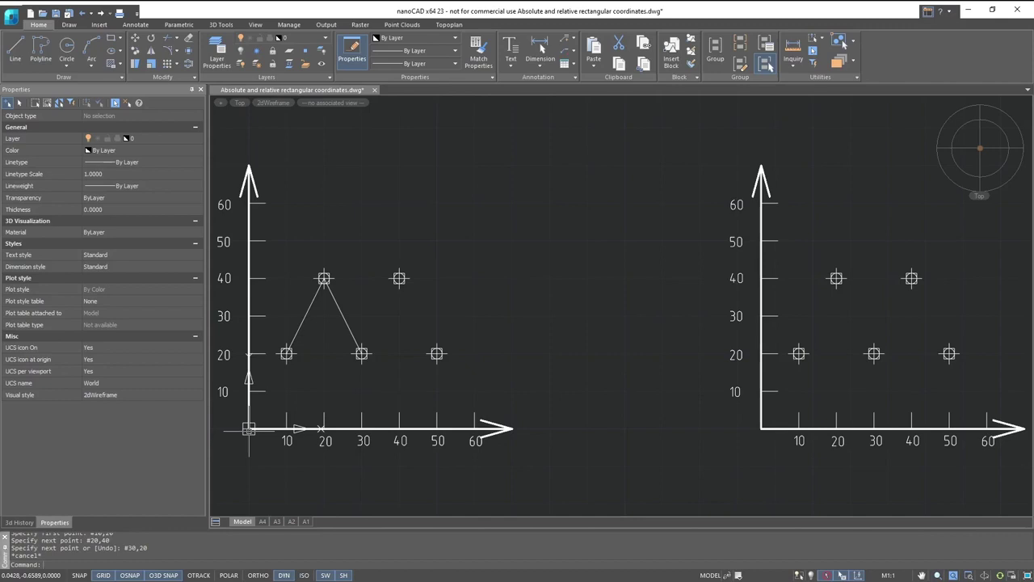
pyautogui.press('Escape')
pyautogui.press('Escape')
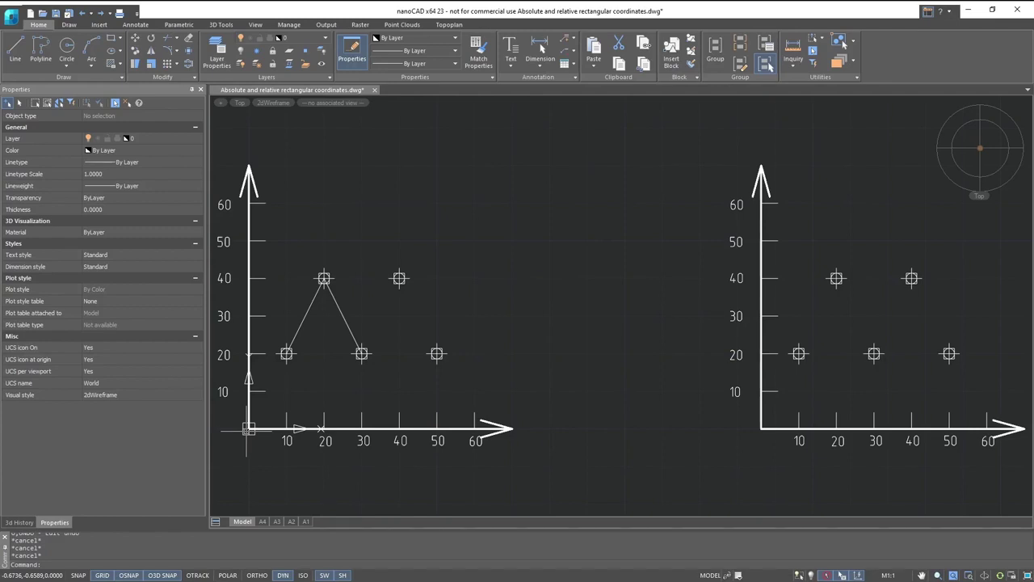
# Move the UCS origin to the right axes' corner and zoom in on those axes
pyautogui.click(257, 25)
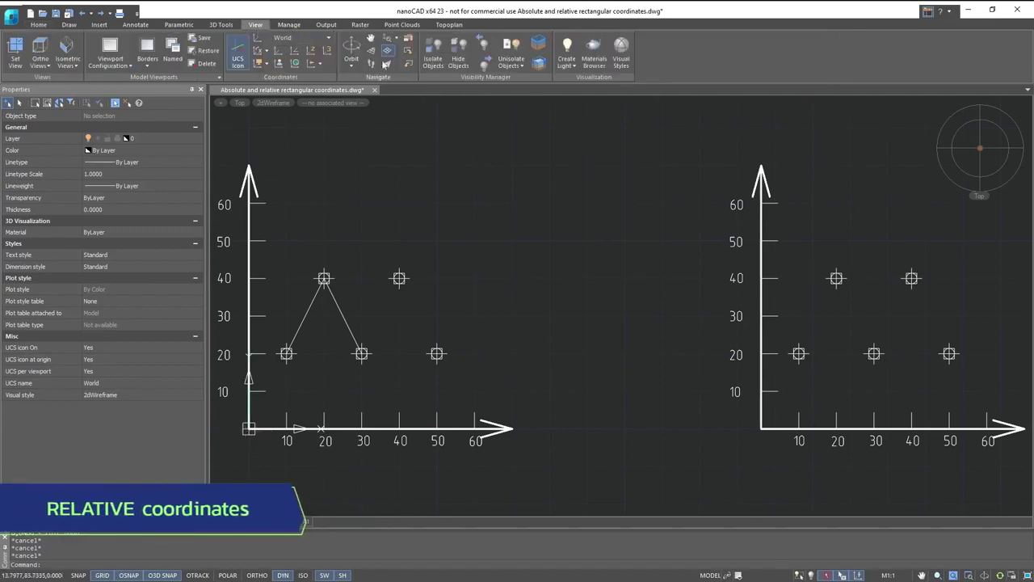
pyautogui.click(279, 50)
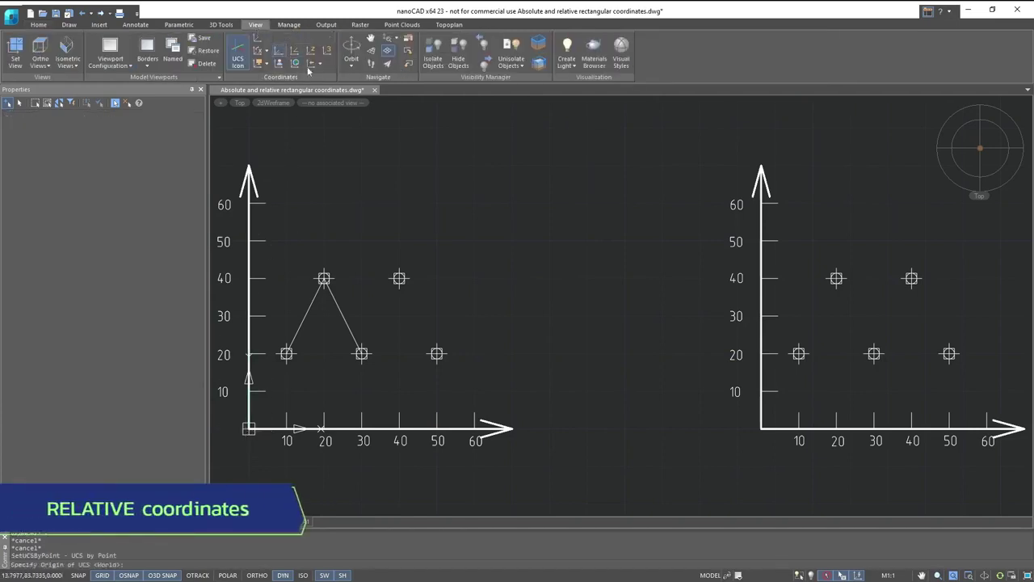
pyautogui.click(759, 429)
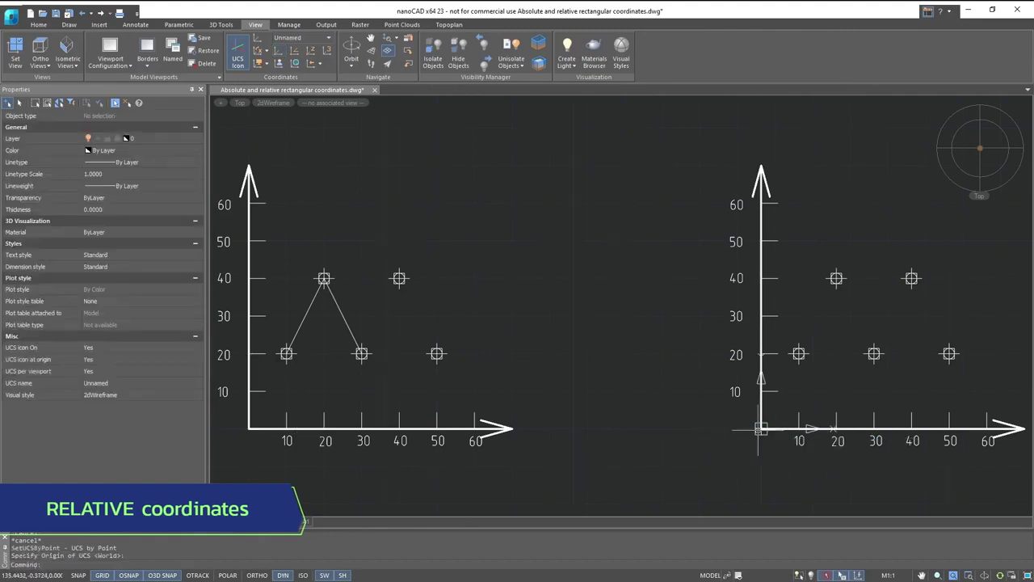
pyautogui.moveTo(670, 416)
pyautogui.mouseDown(button='middle')
pyautogui.moveTo(540, 411)
pyautogui.moveTo(371, 436)
pyautogui.mouseUp(button='middle')
pyautogui.scroll(2, 361, 429)
pyautogui.moveTo(448, 420)
pyautogui.mouseDown(button='middle')
pyautogui.moveTo(385, 455)
pyautogui.moveTo(333, 457)
pyautogui.mouseUp(button='middle')
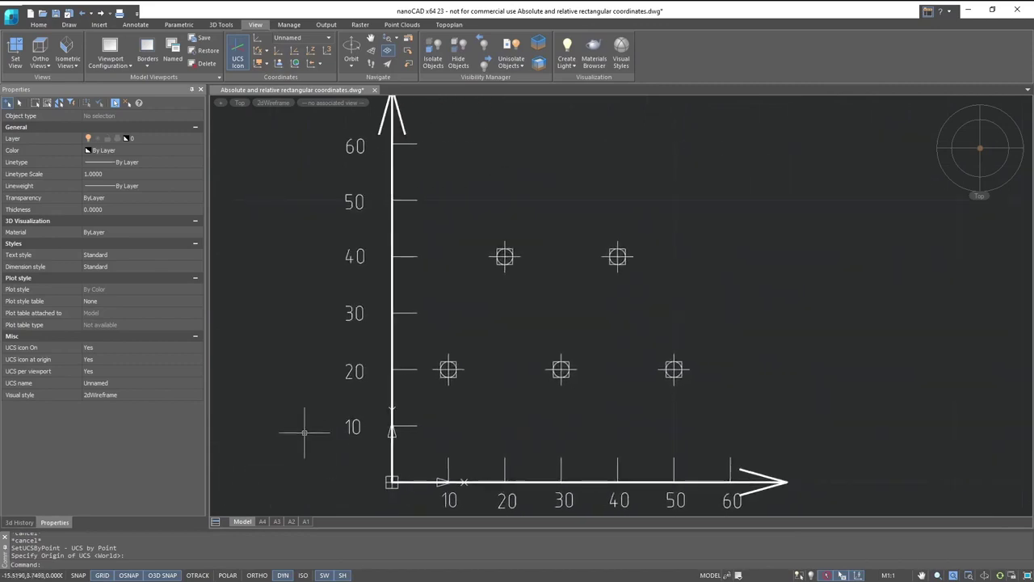
pyautogui.click(38, 24)
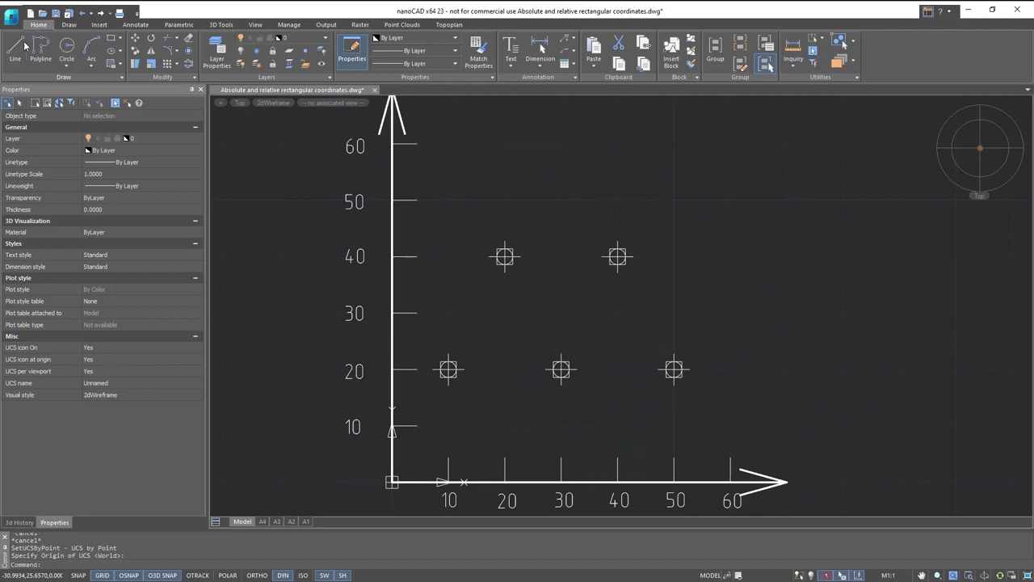
pyautogui.click(14, 50)
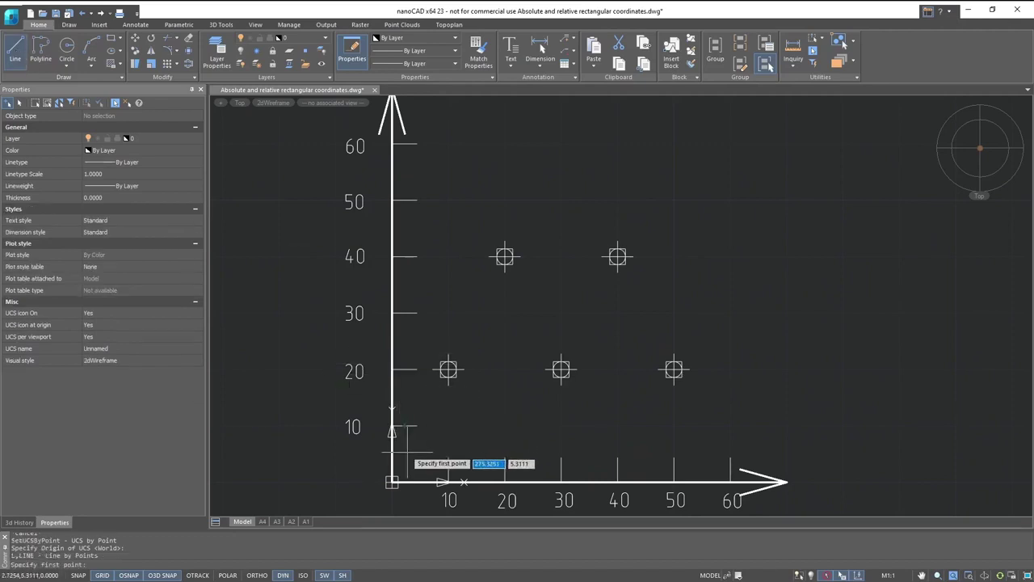
pyautogui.click(448, 370)
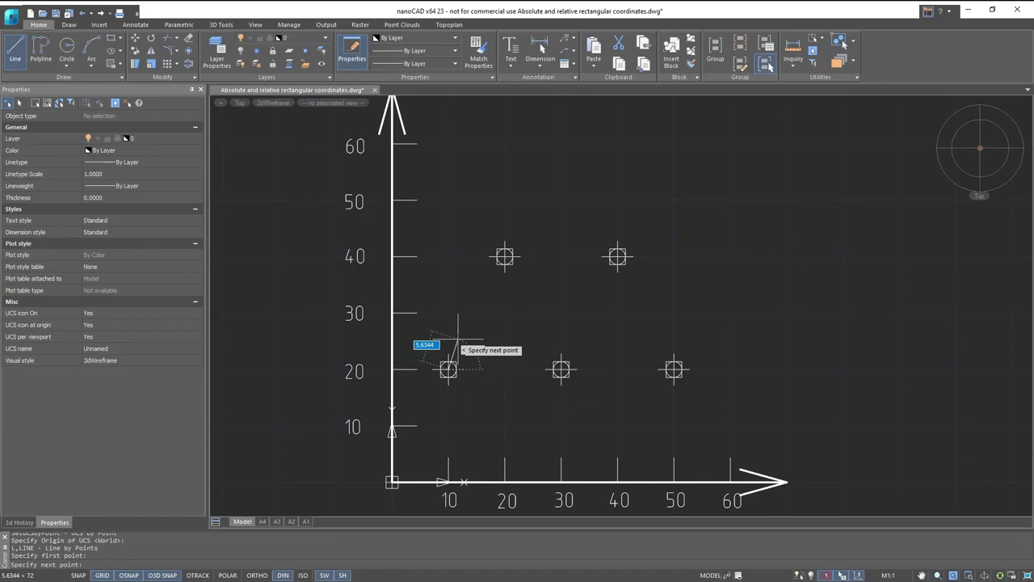
pyautogui.press('F8')
pyautogui.write('10,')
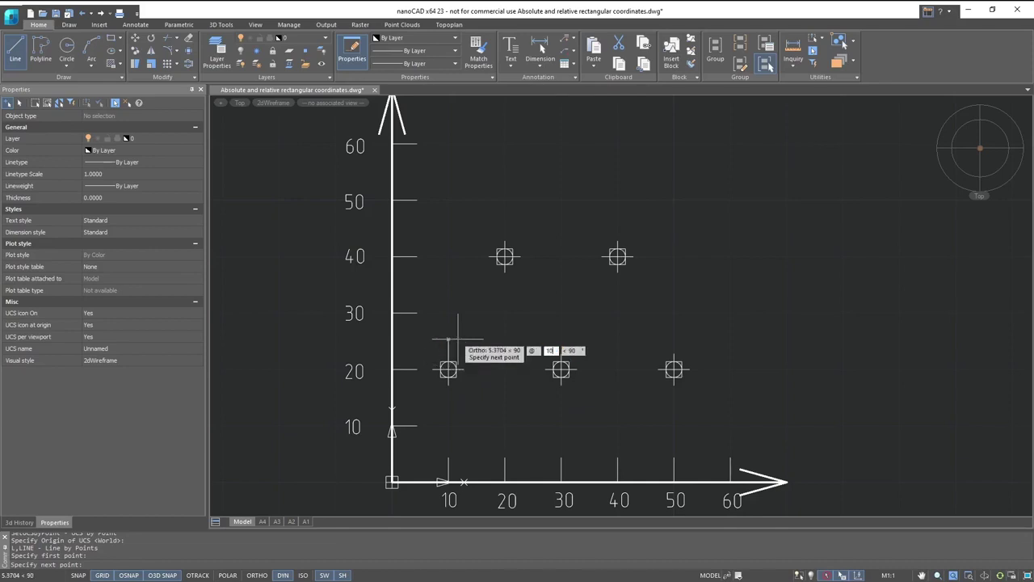
pyautogui.write('20')
pyautogui.press('Return')
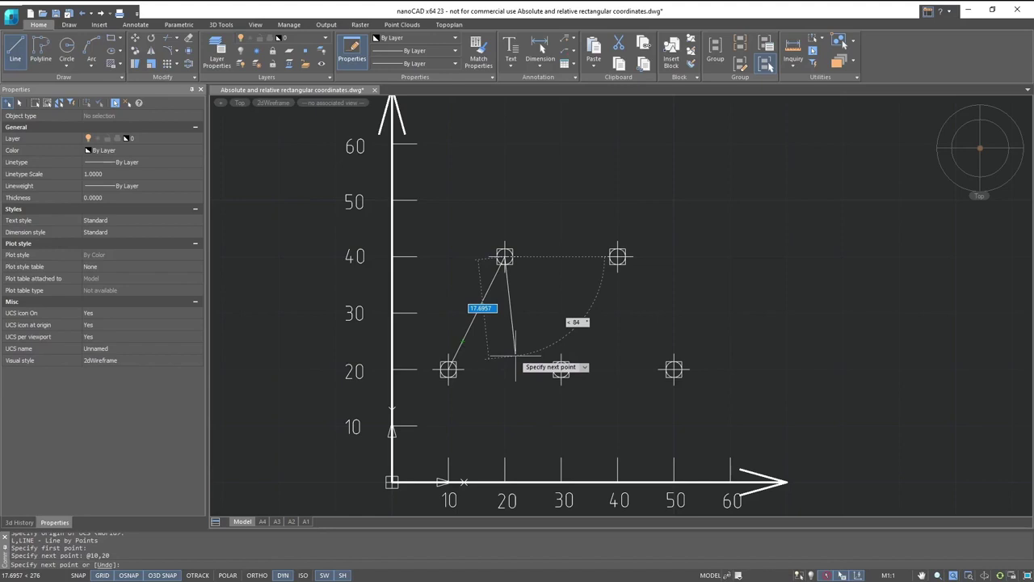
pyautogui.press('F8')
pyautogui.write('10')
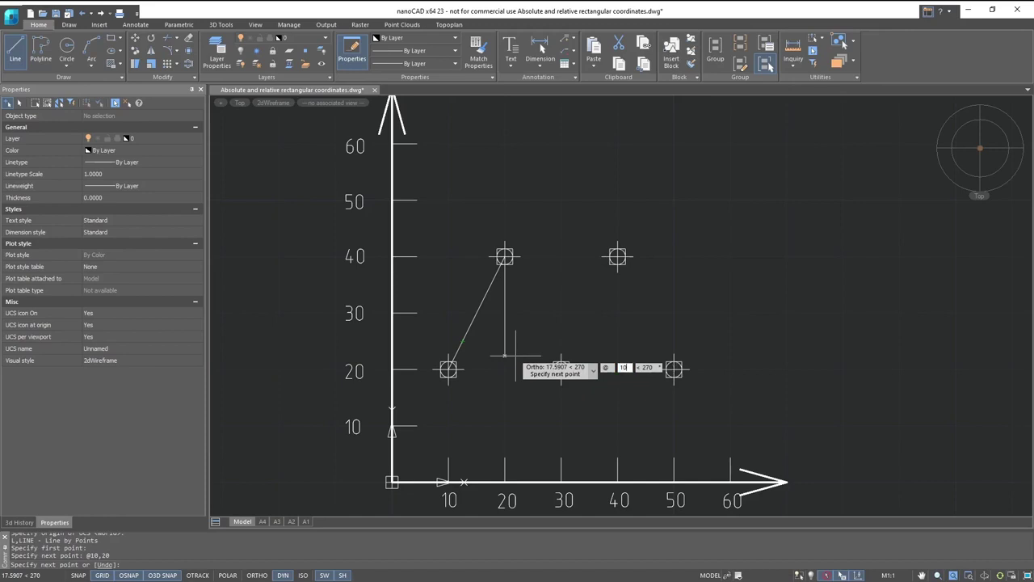
pyautogui.press('Tab')
pyautogui.write('-20')
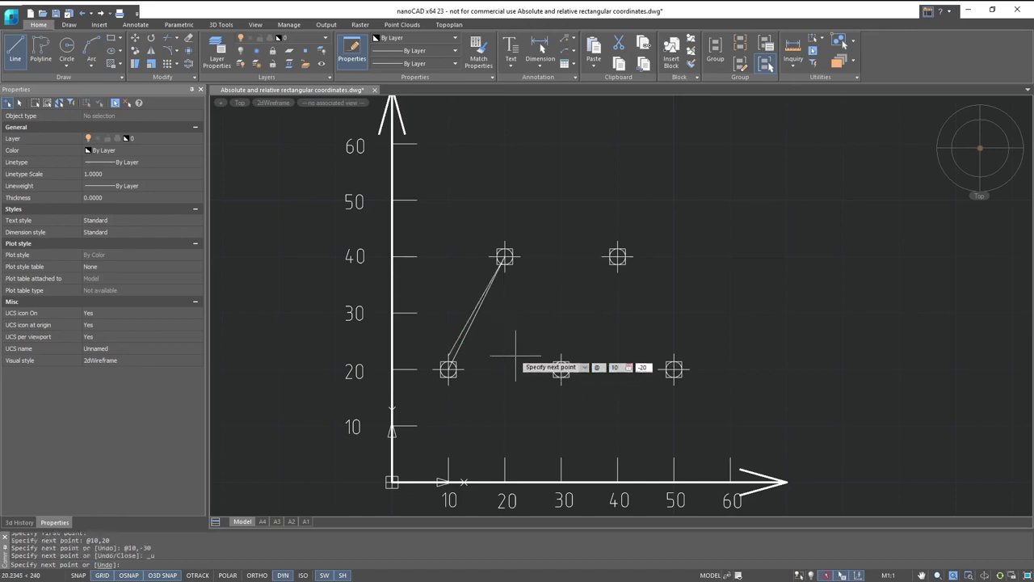
pyautogui.press('Return')
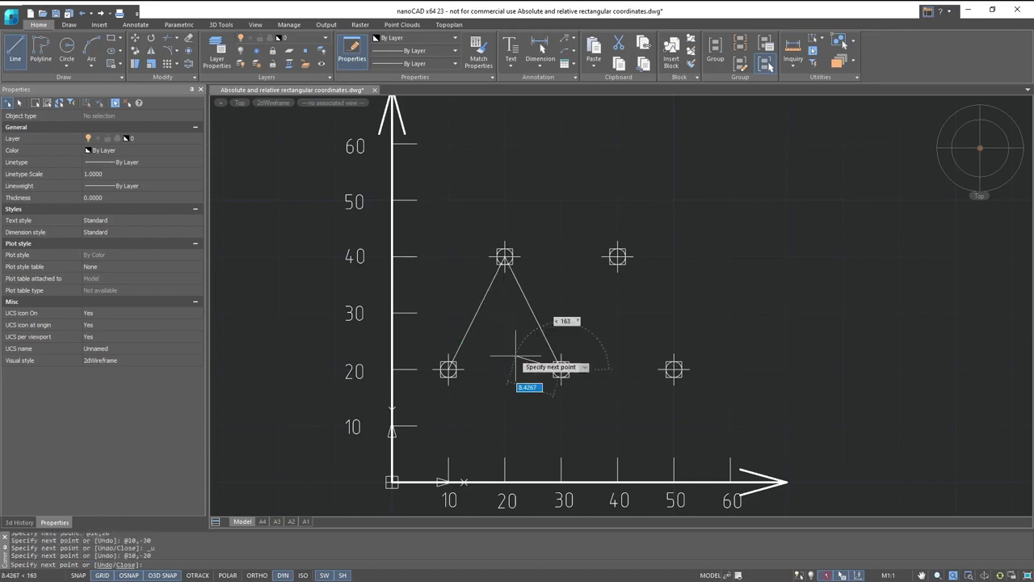
pyautogui.press('Escape')
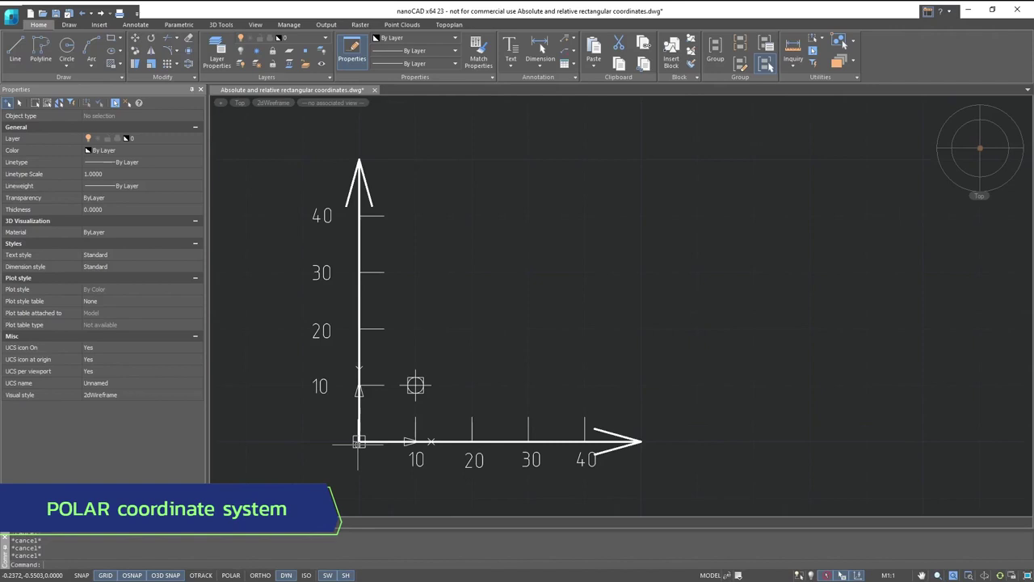
# Draw a line from 0,0 to polar point 14.1 at 45 degrees, reaching node (10,10)
pyautogui.click(15, 50)
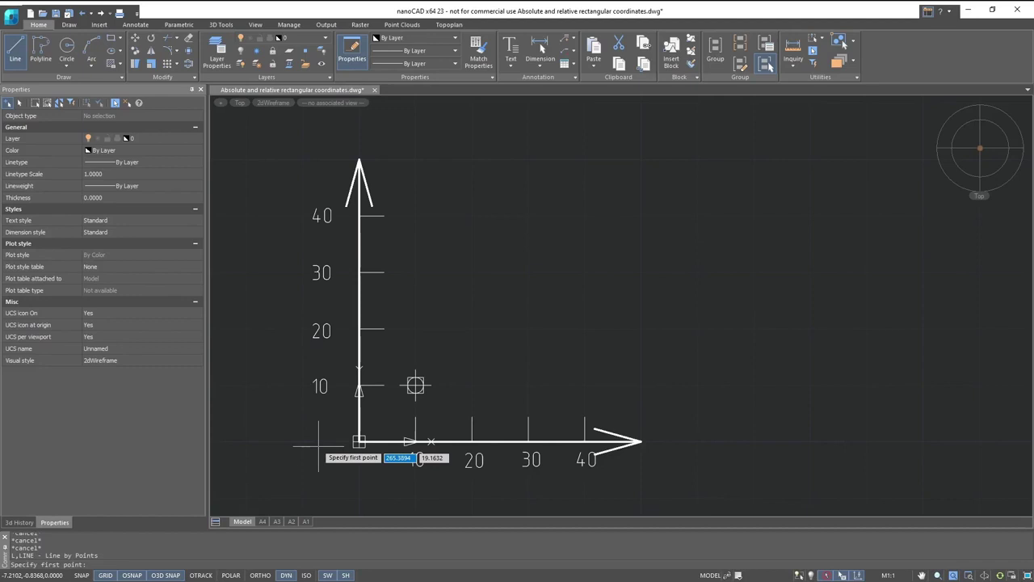
pyautogui.write('0')
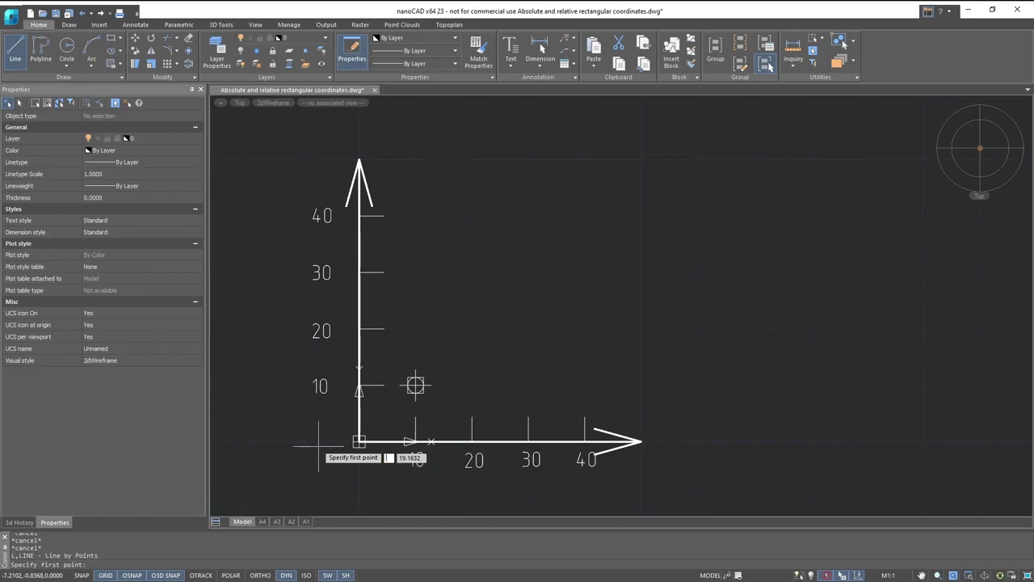
pyautogui.press('Tab')
pyautogui.write('0')
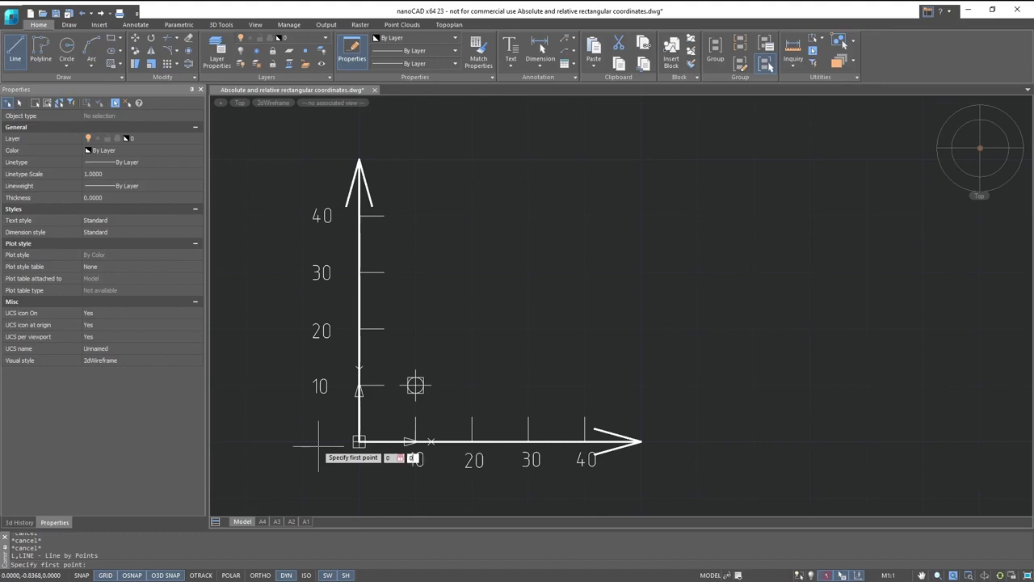
pyautogui.press('Return')
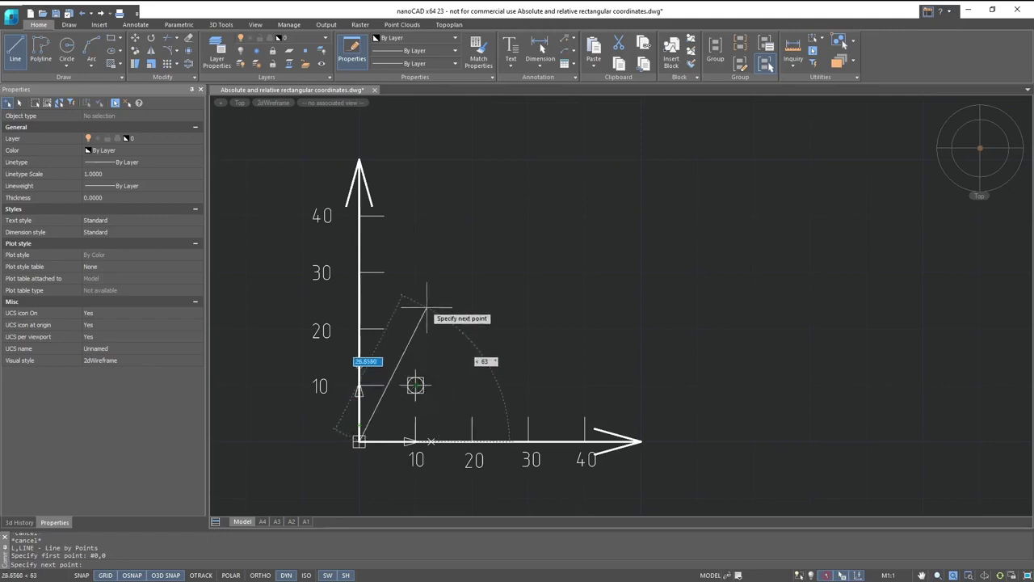
pyautogui.write('#')
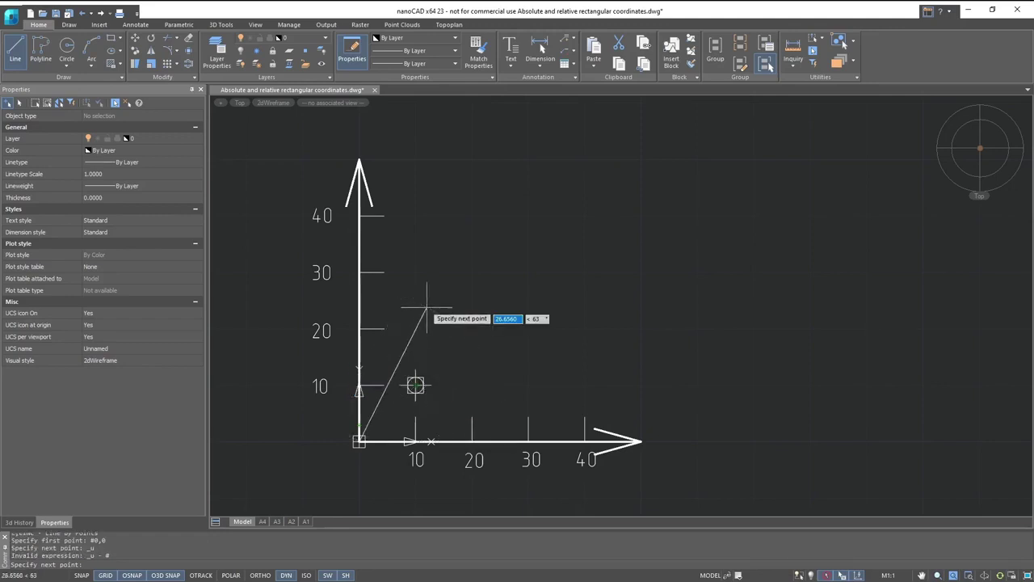
pyautogui.write('14.1')
pyautogui.press('Tab')
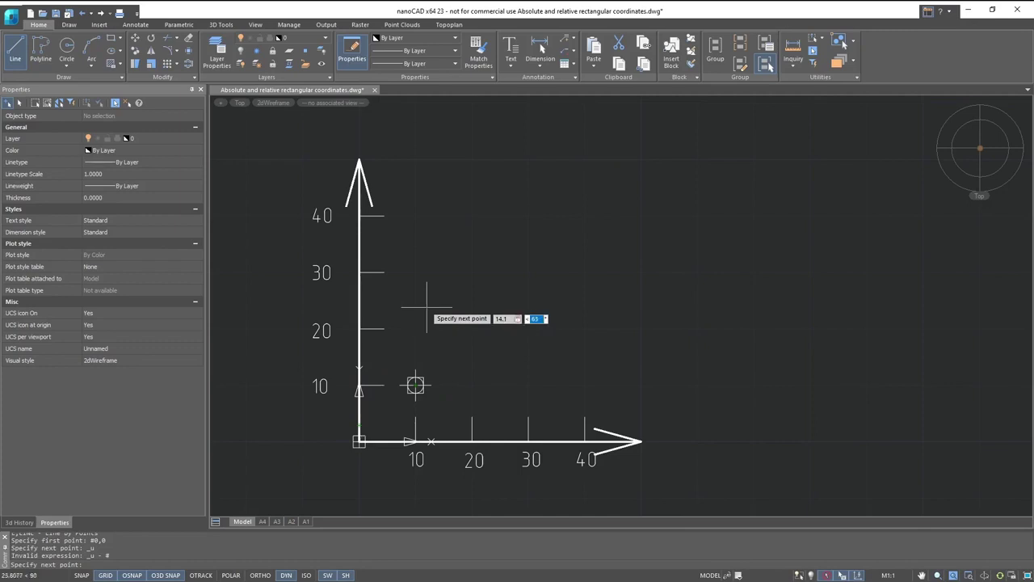
pyautogui.write('45')
pyautogui.press('Return')
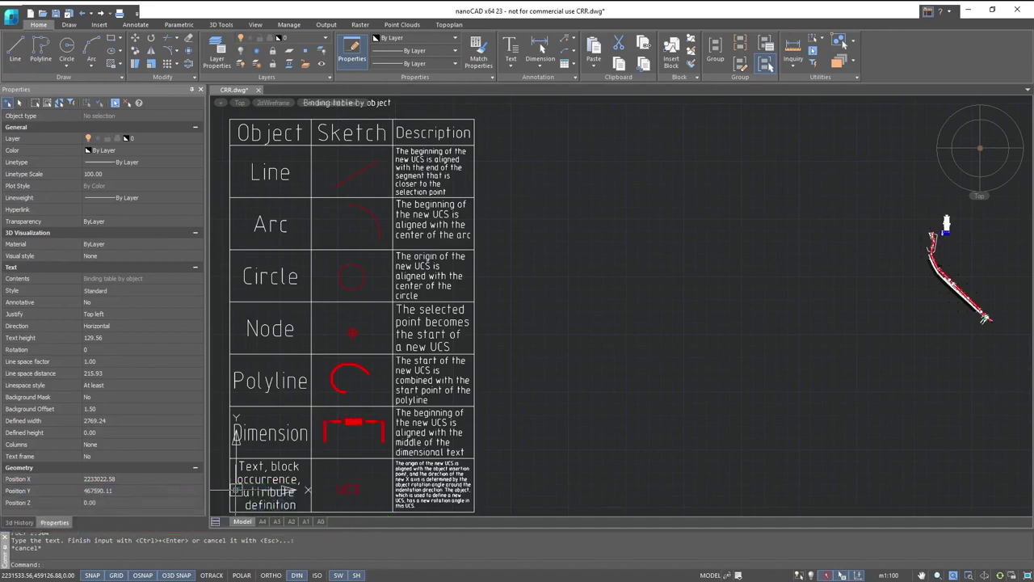
# Turn on 'Update view to Plan when UCS is changed' in the UCS manager settings
pyautogui.click(257, 25)
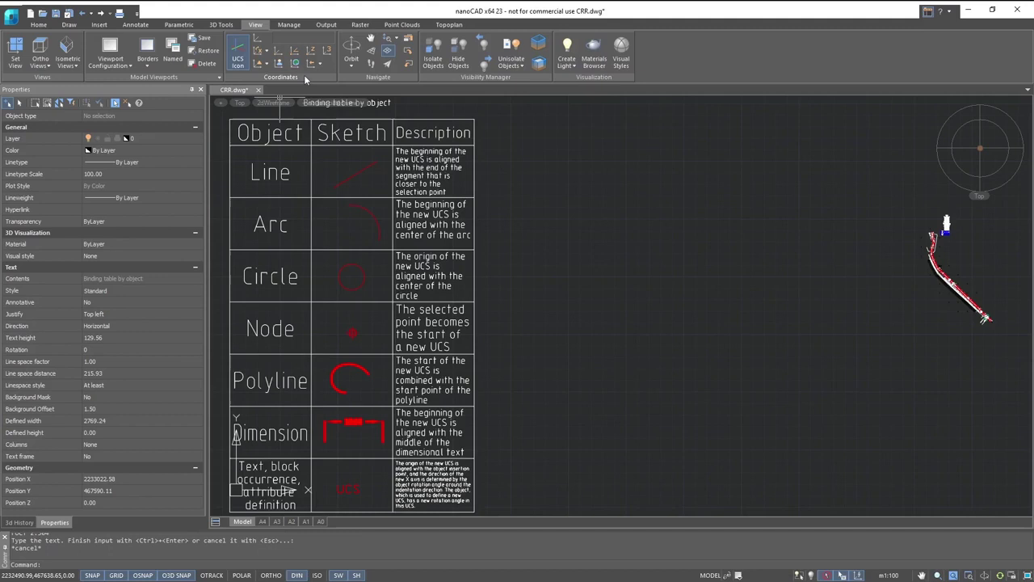
pyautogui.click(277, 67)
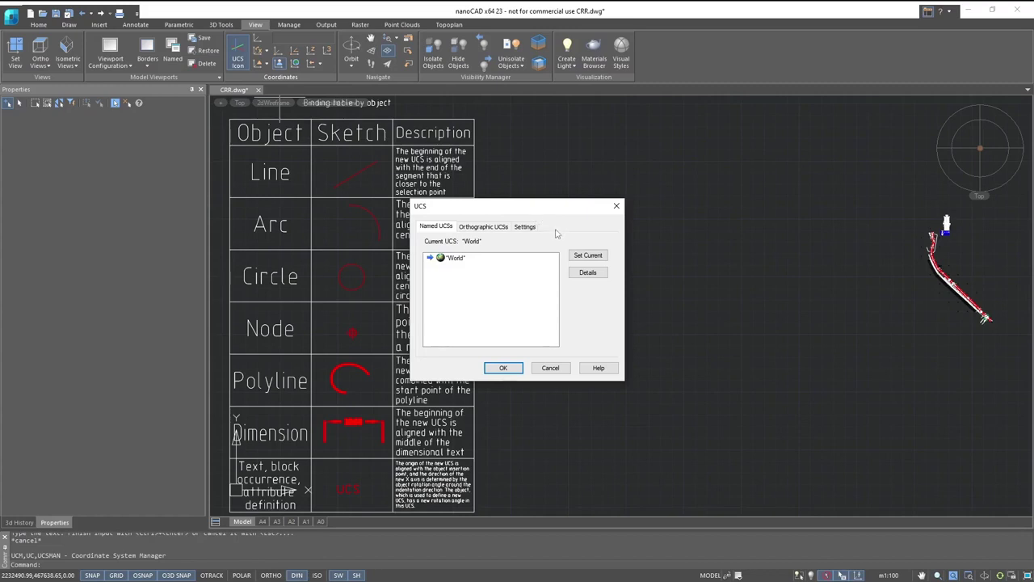
pyautogui.click(534, 231)
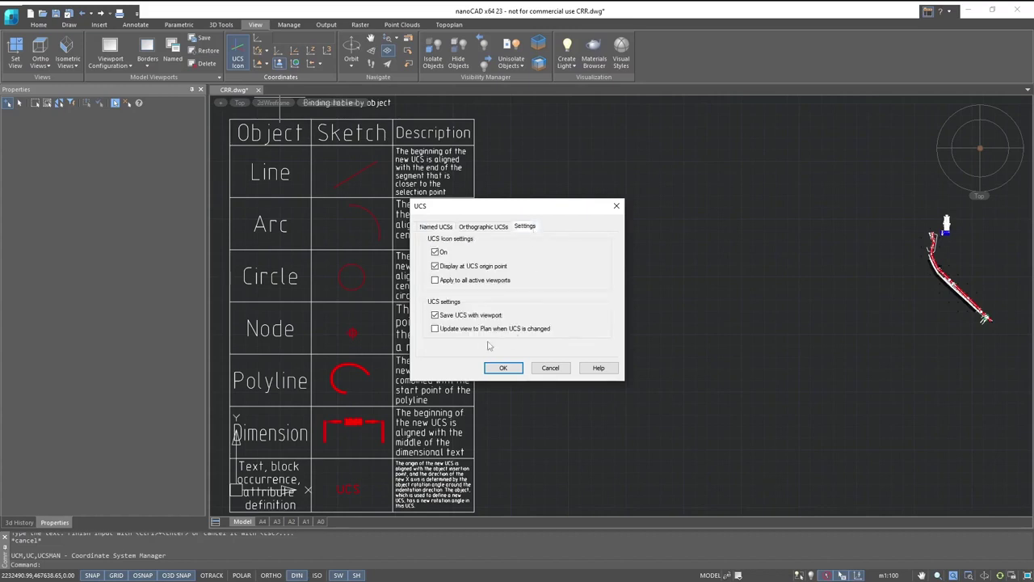
pyautogui.click(436, 331)
pyautogui.click(503, 368)
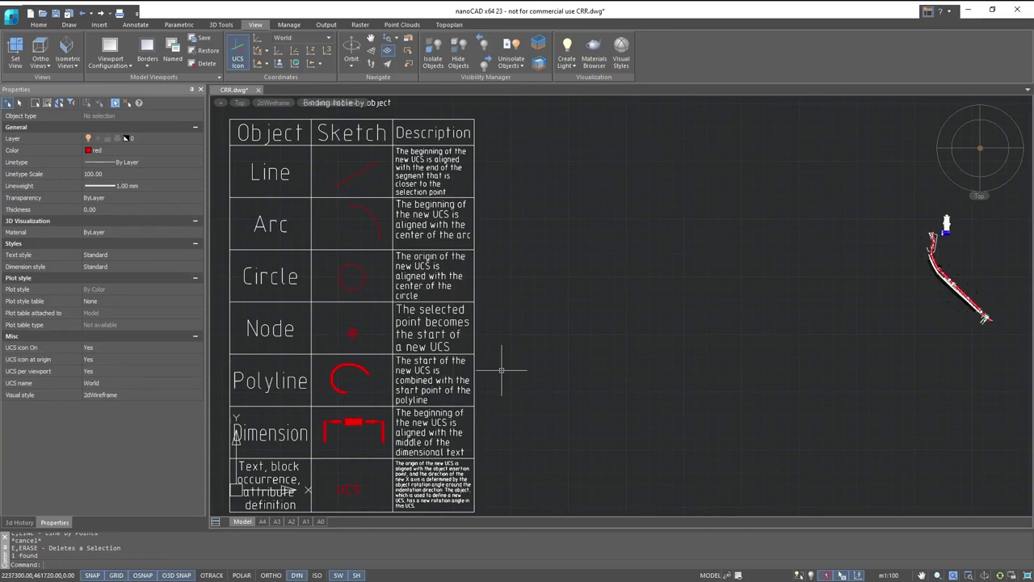
# Create a UCS with origin at the dimension endpoint by the road and X axis along the road
pyautogui.click(295, 51)
pyautogui.scroll(10, 930, 275)
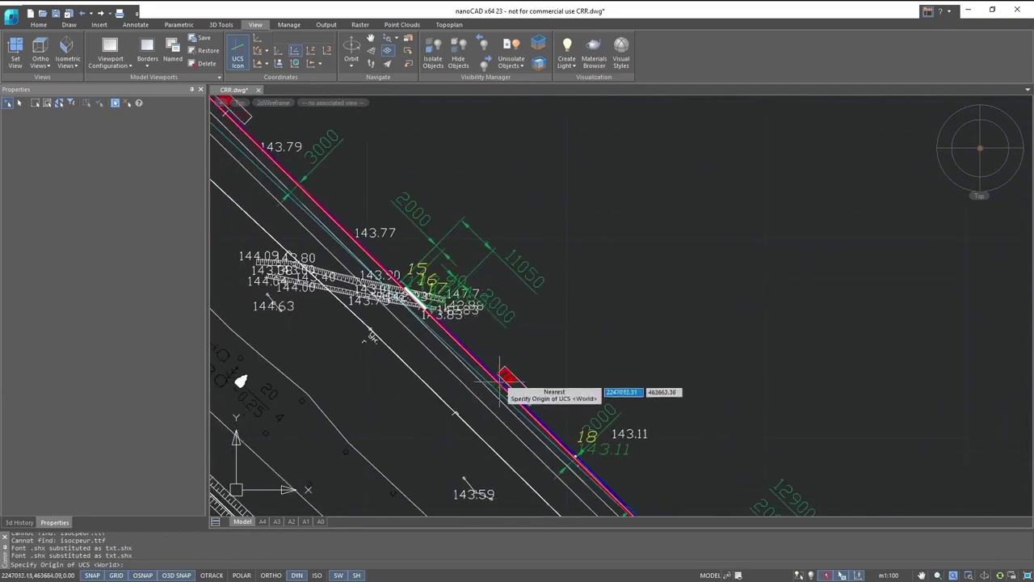
pyautogui.click(462, 214)
pyautogui.scroll(-10, 461, 214)
pyautogui.moveTo(772, 207); pyautogui.dragTo(500, 234, button='middle')
pyautogui.scroll(10, 595, 217)
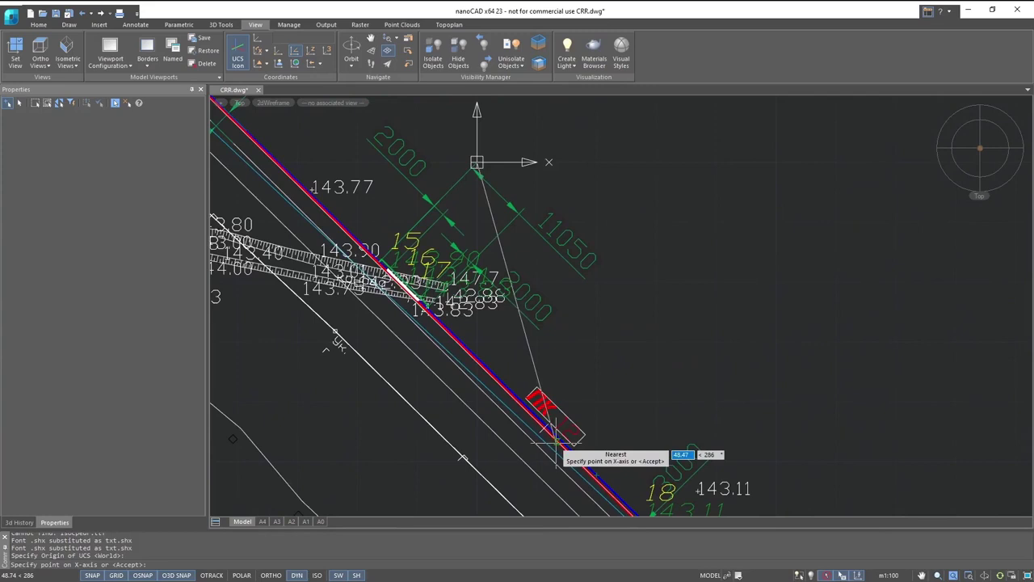
pyautogui.click(556, 437)
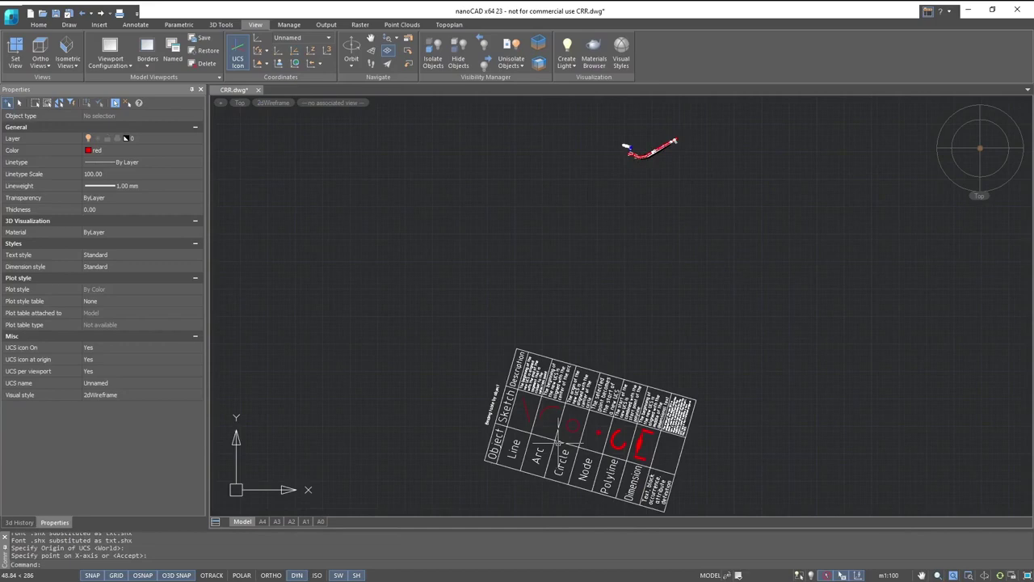
# Rename the Unnamed coordinate system to 'New UCS' in the UCS manager
pyautogui.click(280, 66)
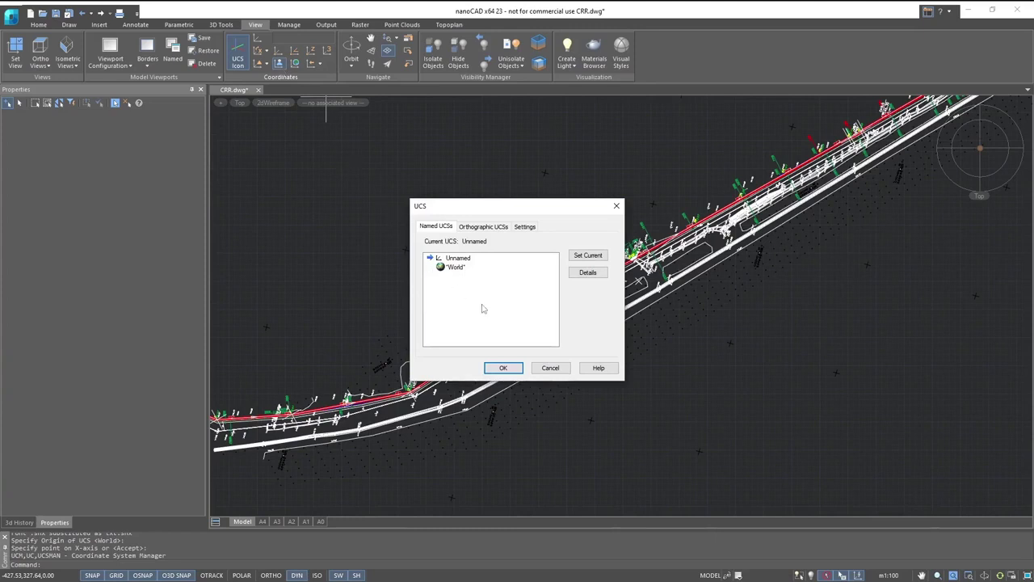
pyautogui.click(472, 259)
pyautogui.rightClick(472, 258)
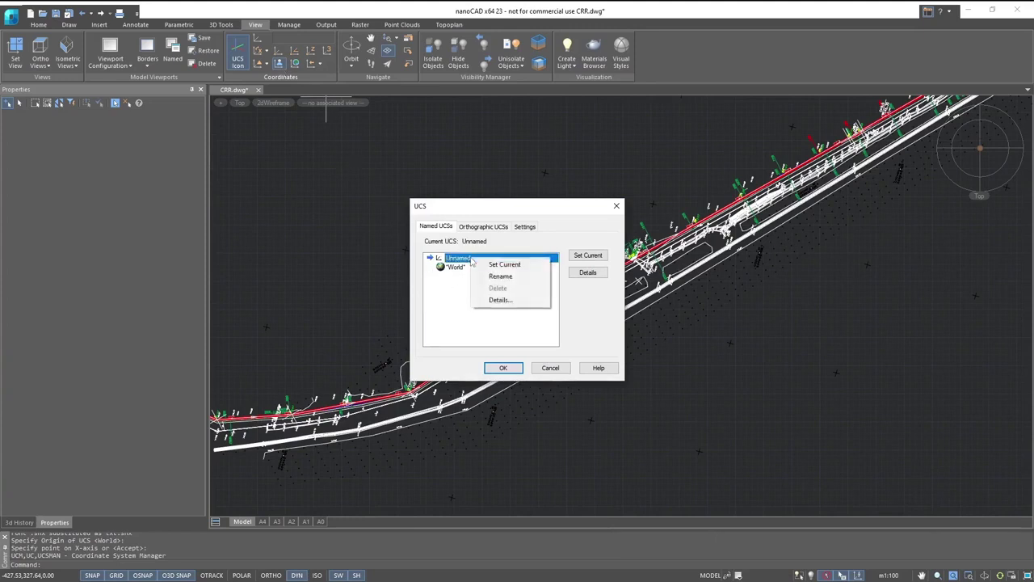
pyautogui.click(481, 277)
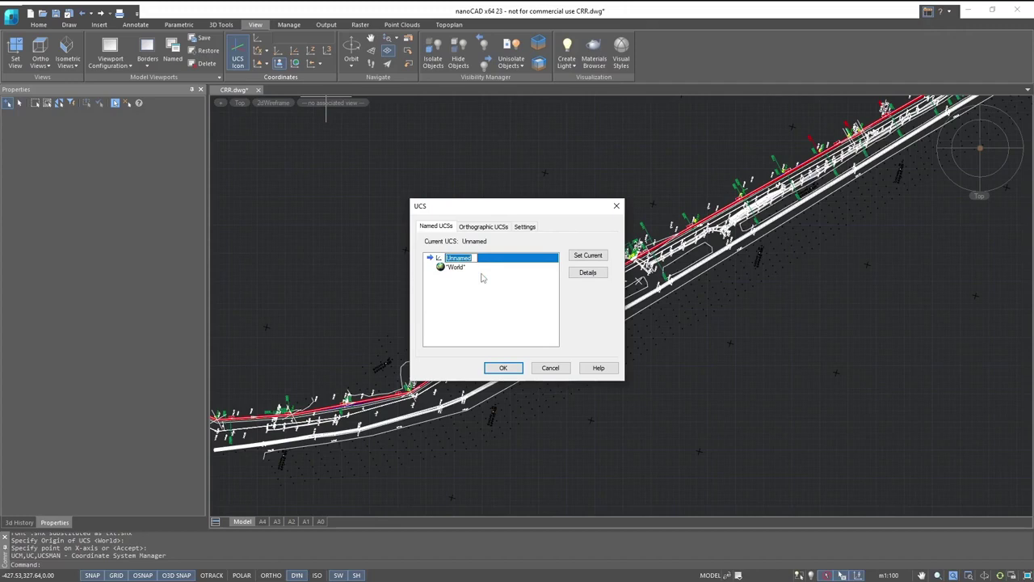
pyautogui.write('New UCS')
pyautogui.click(487, 293)
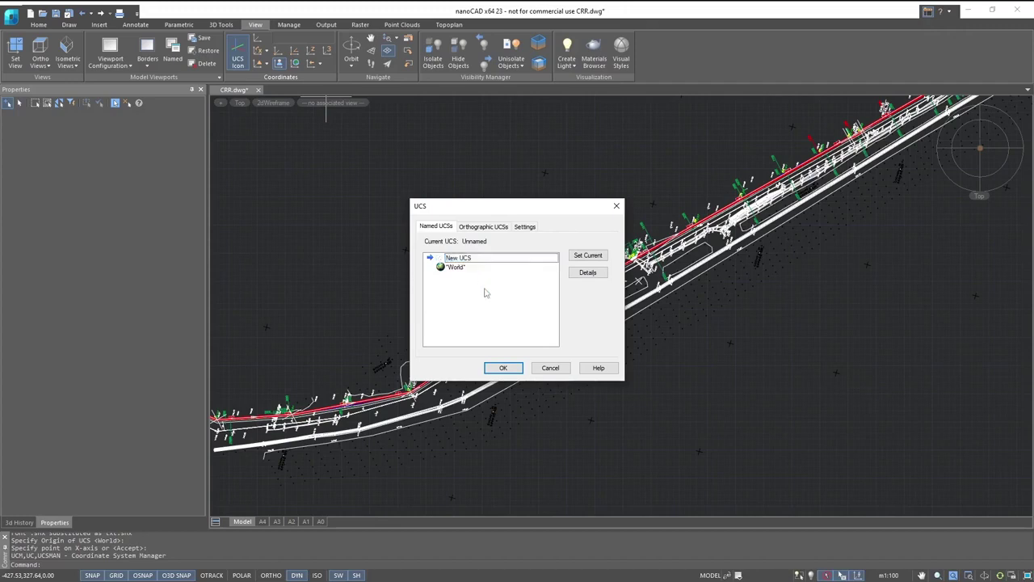
pyautogui.click(502, 368)
# Switch to World and then back to New UCS from the UCS list
pyautogui.click(329, 40)
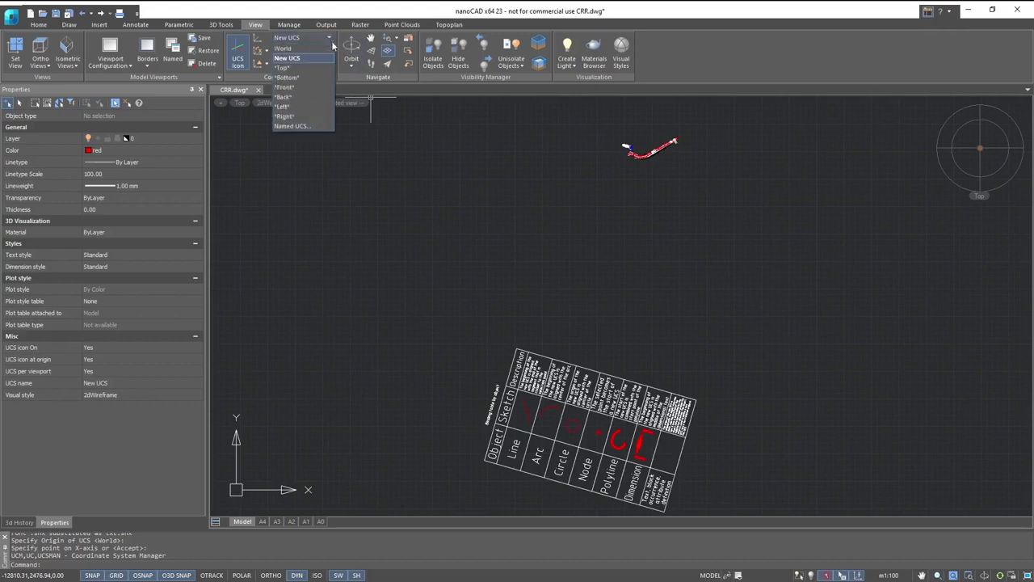
pyautogui.click(284, 48)
pyautogui.click(319, 39)
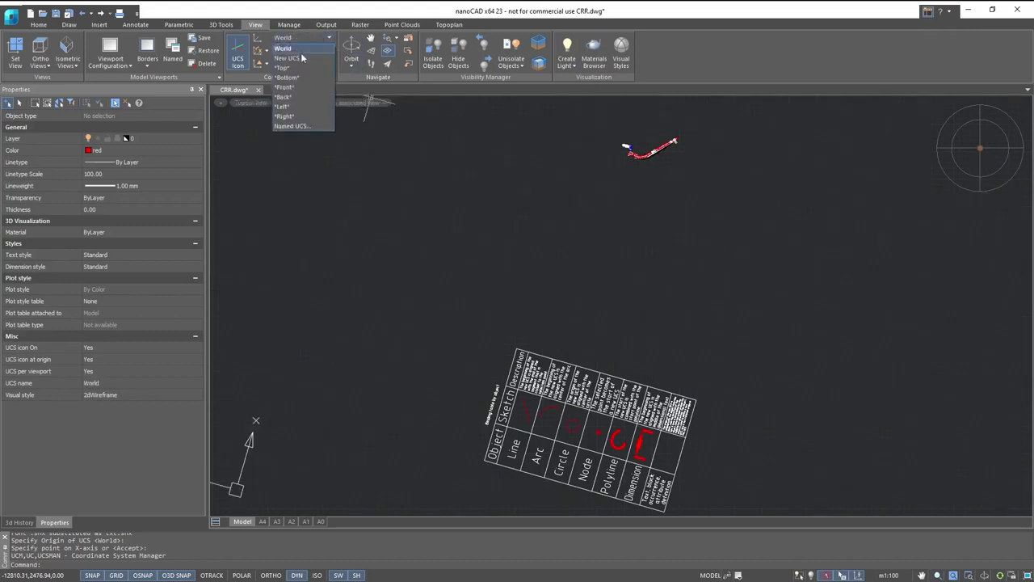
pyautogui.click(300, 56)
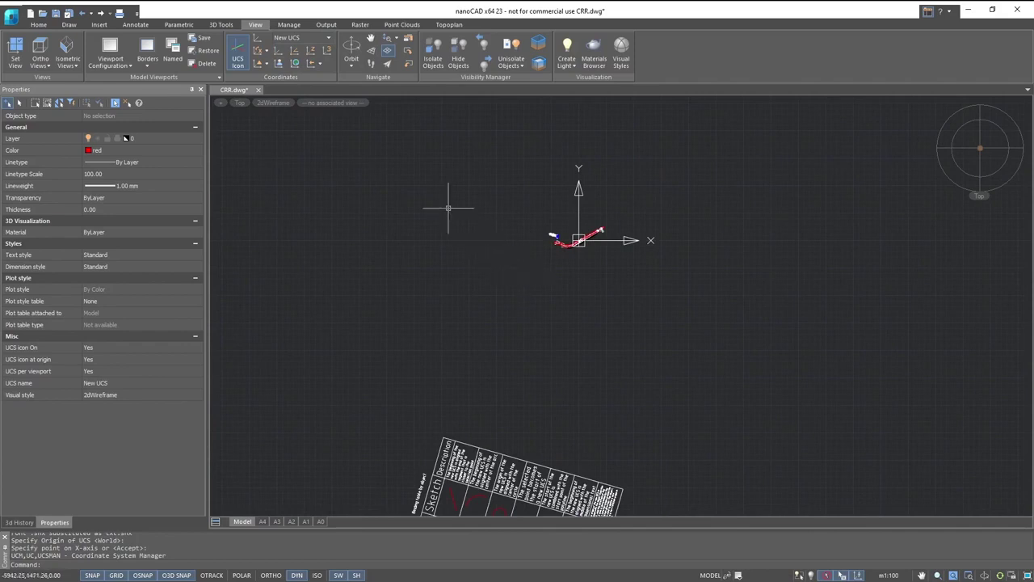
# Restore the World UCS and show the X/Y/Z axis rotation options
pyautogui.click(297, 69)
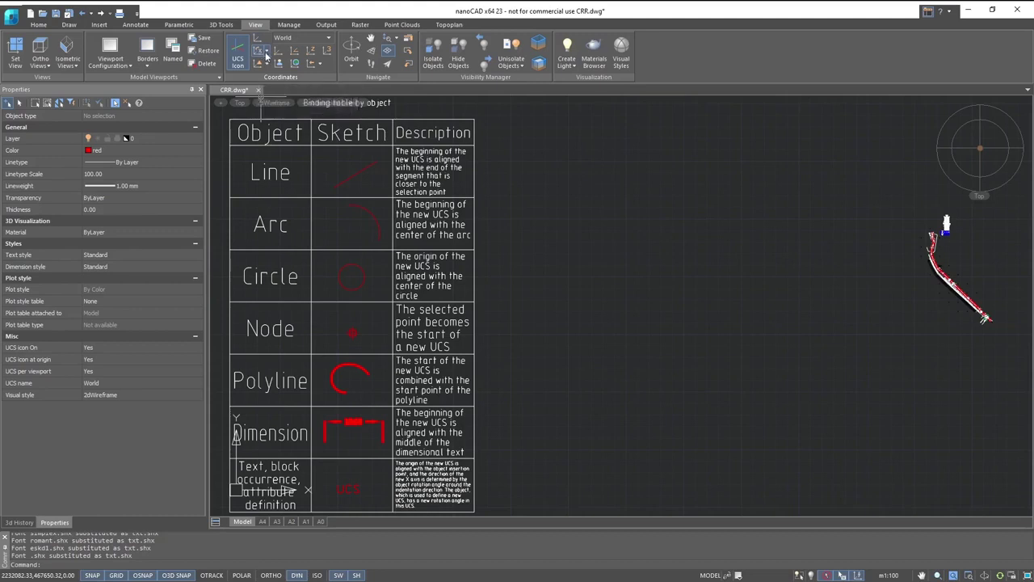
pyautogui.click(267, 51)
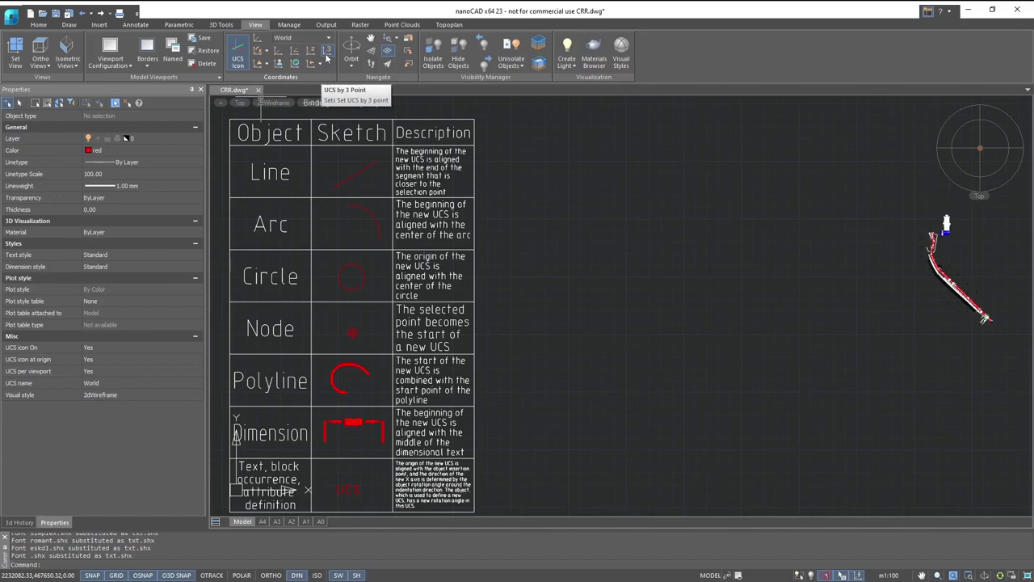
# Start the UCS by Object command from the Coordinates flyout
pyautogui.click(267, 65)
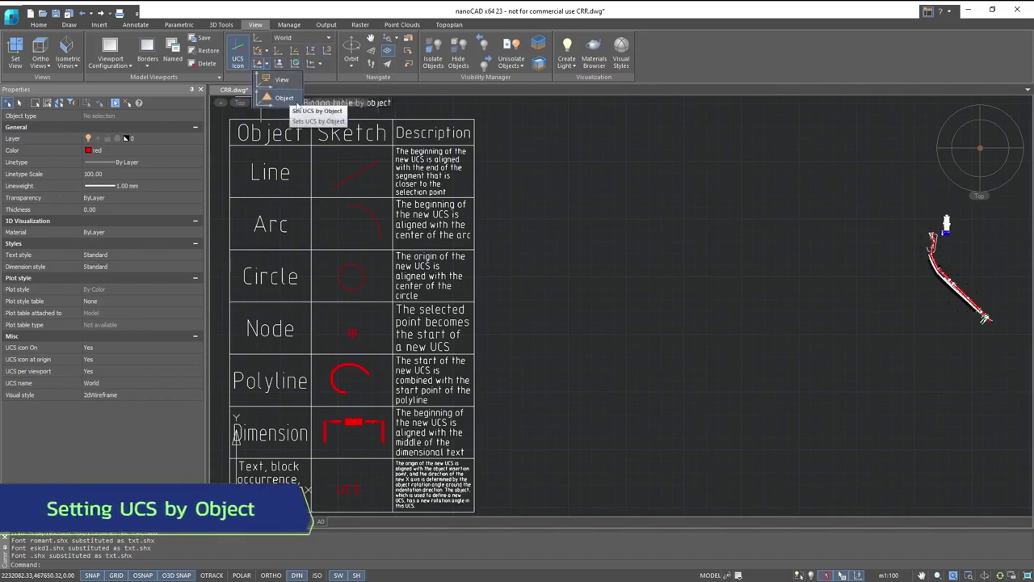
pyautogui.click(292, 102)
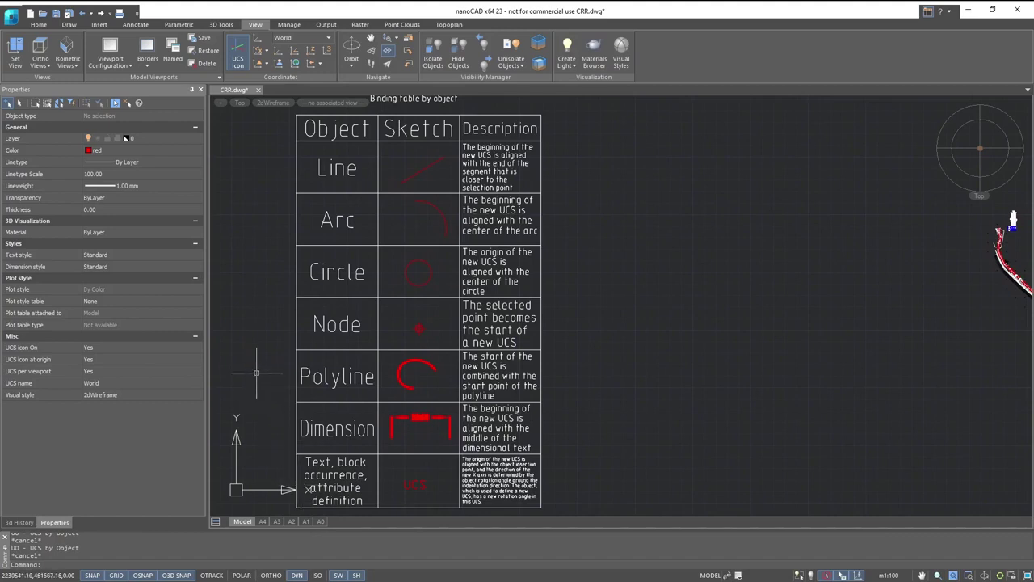
pyautogui.click(265, 65)
pyautogui.click(282, 97)
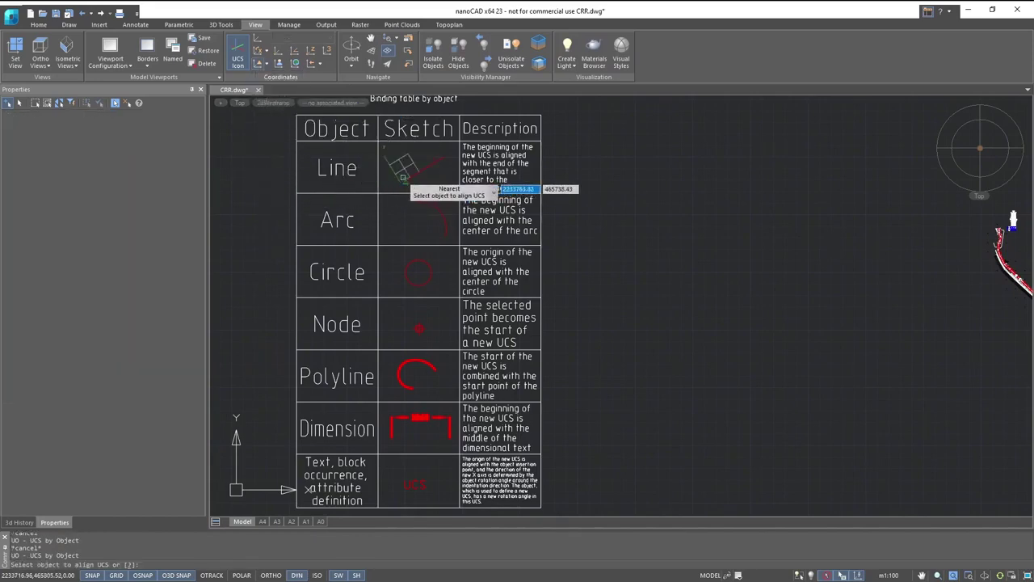
# Pan down the binding table through the arc, circle, node, polyline, dimension and text examples
pyautogui.scroll(3, 402, 177)
pyautogui.scroll(4, 402, 177)
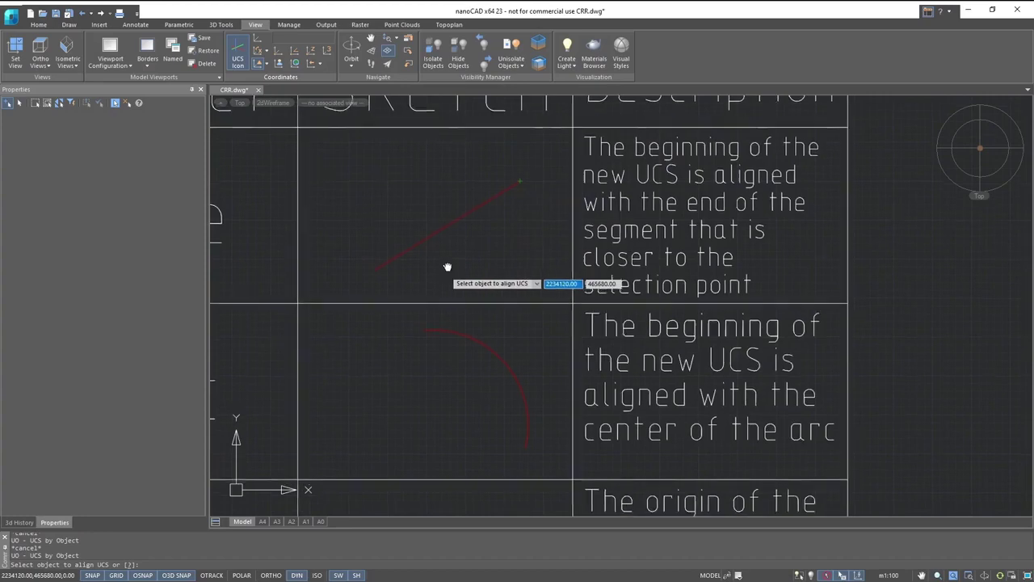
pyautogui.moveTo(445, 268); pyautogui.dragTo(440, 170, button='middle')
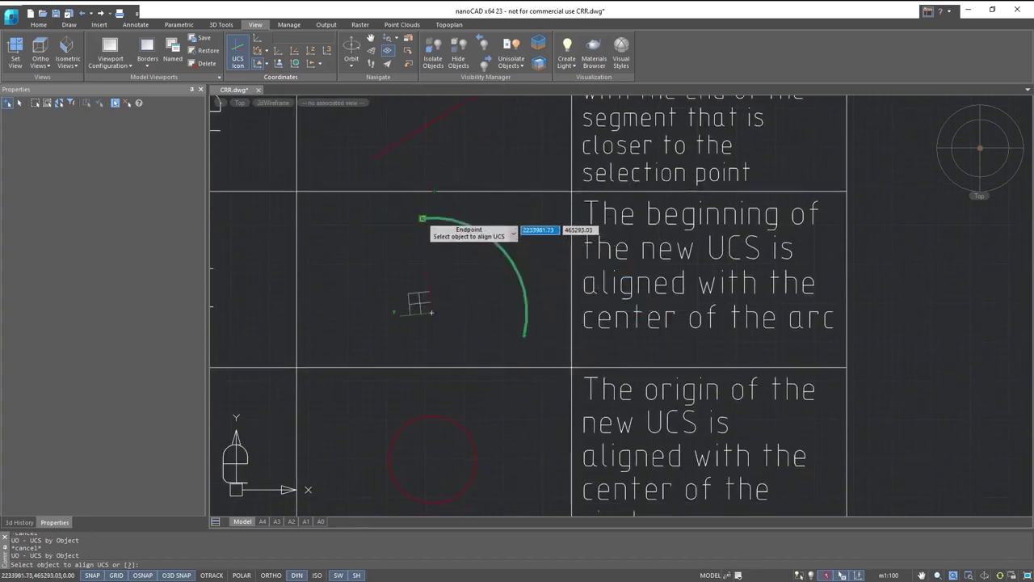
pyautogui.moveTo(402, 387); pyautogui.dragTo(396, 250, button='middle')
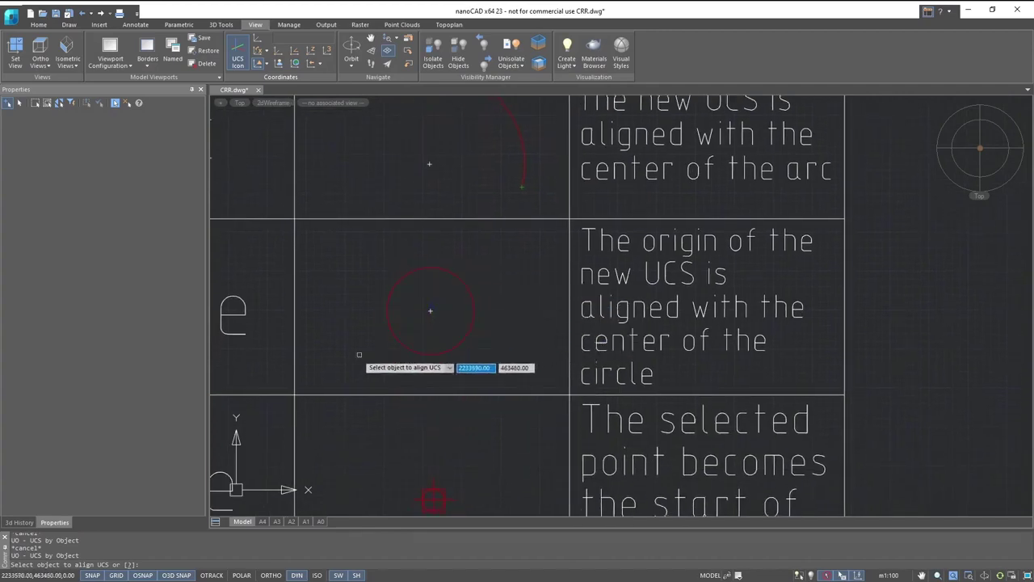
pyautogui.moveTo(359, 360); pyautogui.dragTo(360, 208, button='middle')
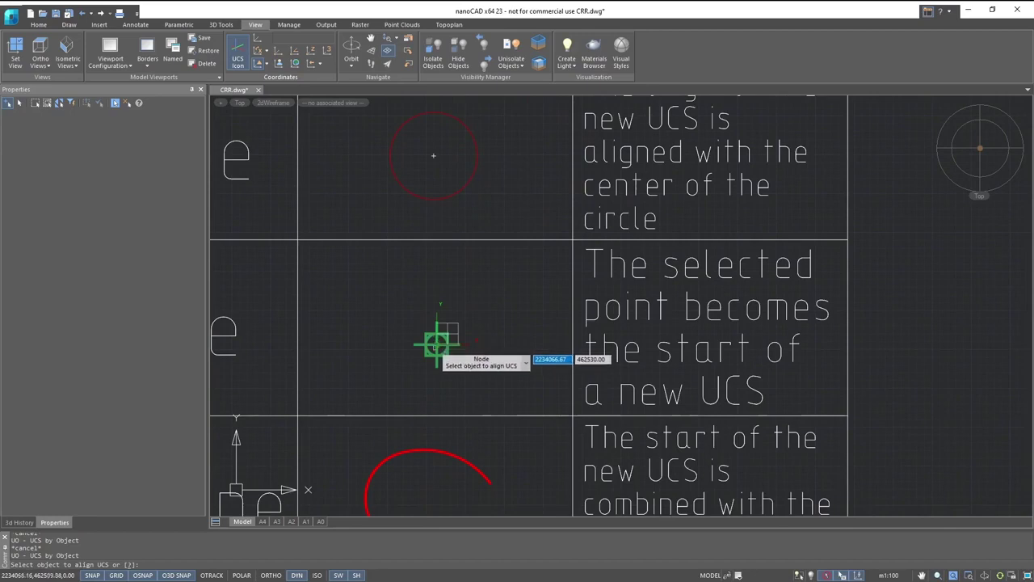
pyautogui.moveTo(436, 346); pyautogui.dragTo(444, 126, button='middle')
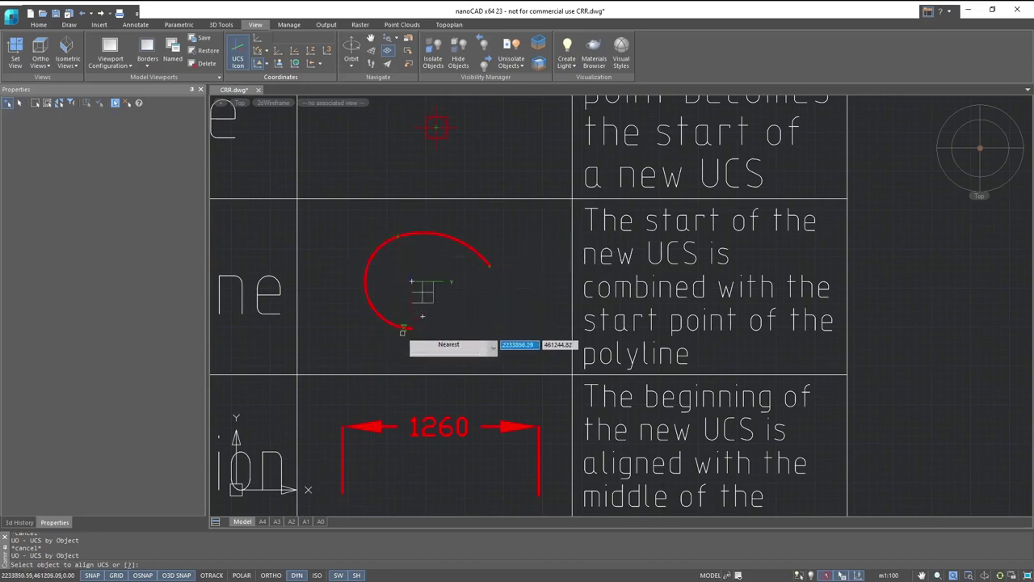
pyautogui.moveTo(440, 345); pyautogui.dragTo(435, 200, button='middle')
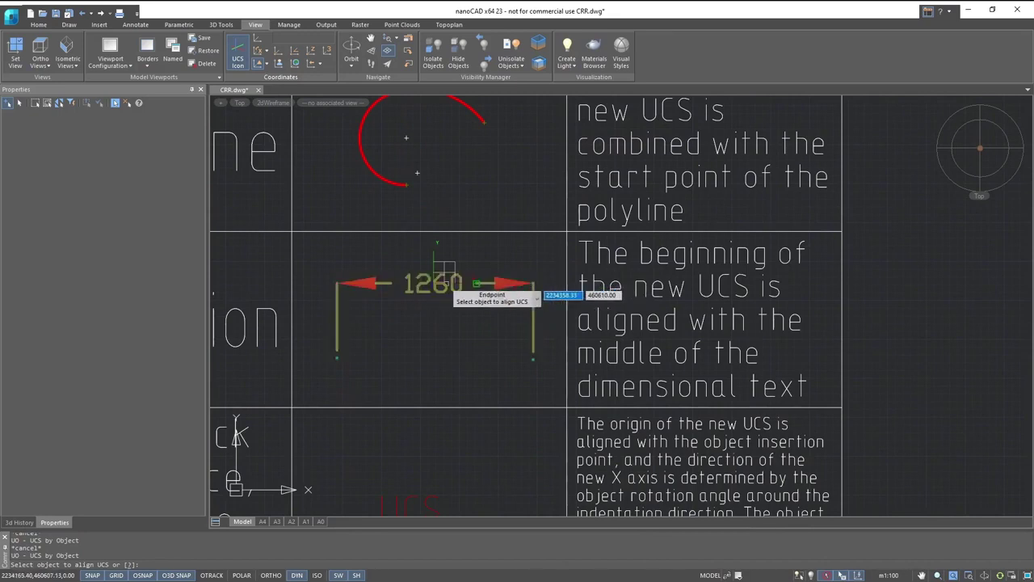
pyautogui.moveTo(453, 284); pyautogui.dragTo(458, 109, button='middle')
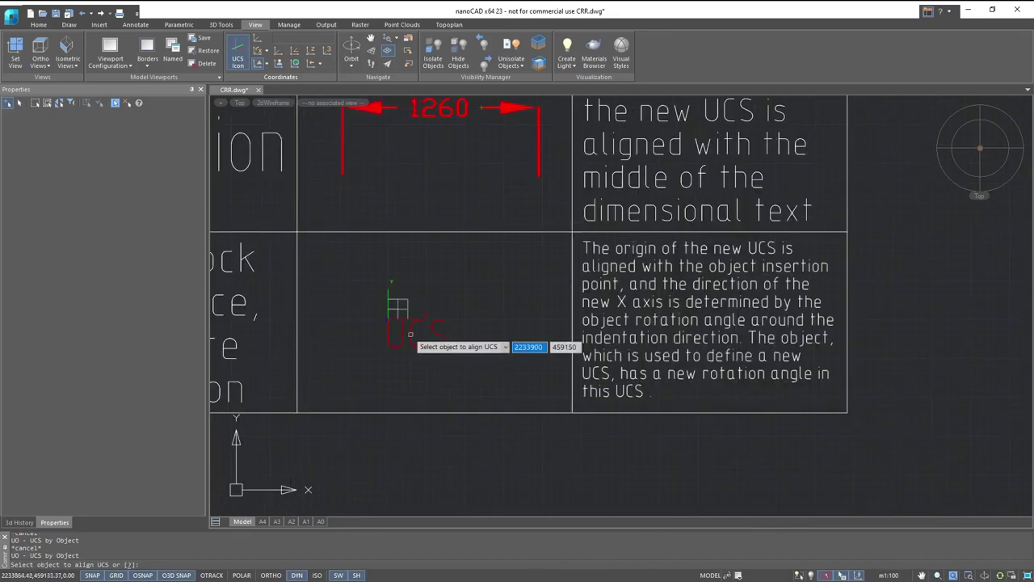